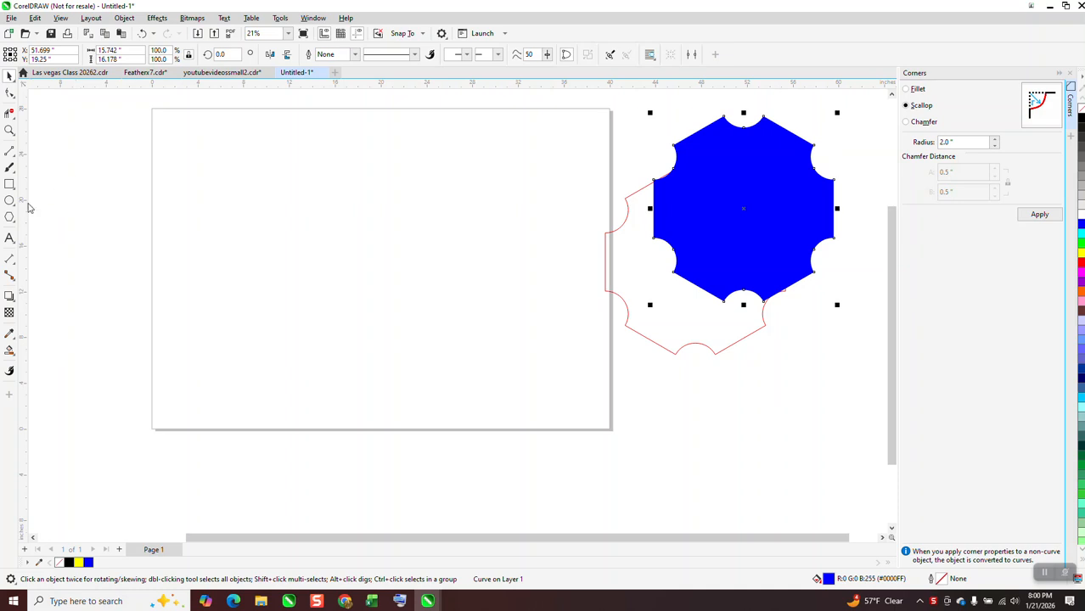
Draw a six-sided polygon about 16.4 × 18.9 inches near the middle of the page
left_click(19, 224)
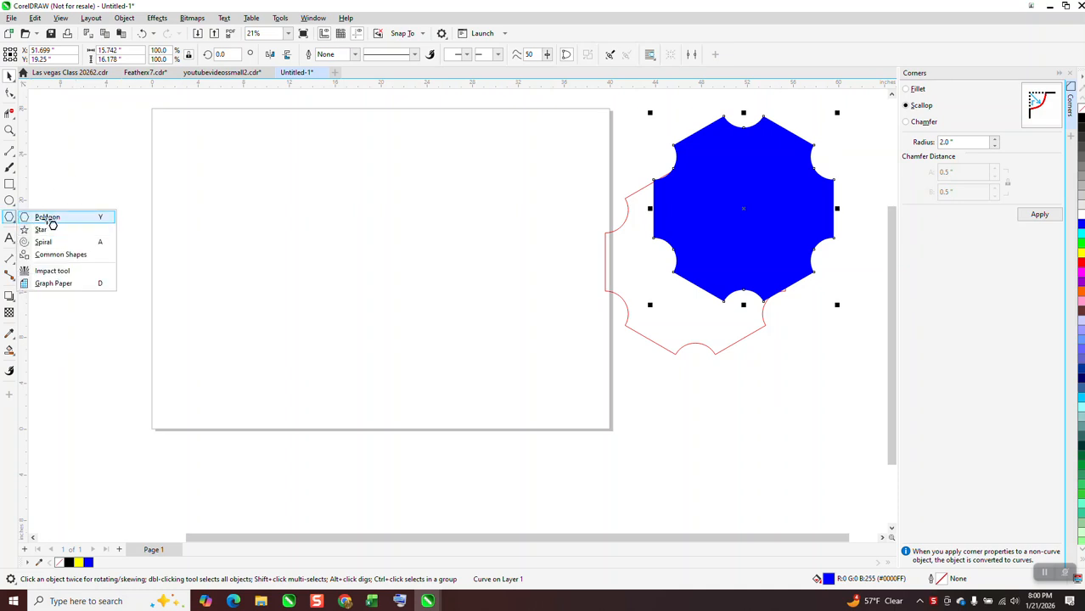
left_click(44, 217)
left_click_drag(472, 175, 287, 382)
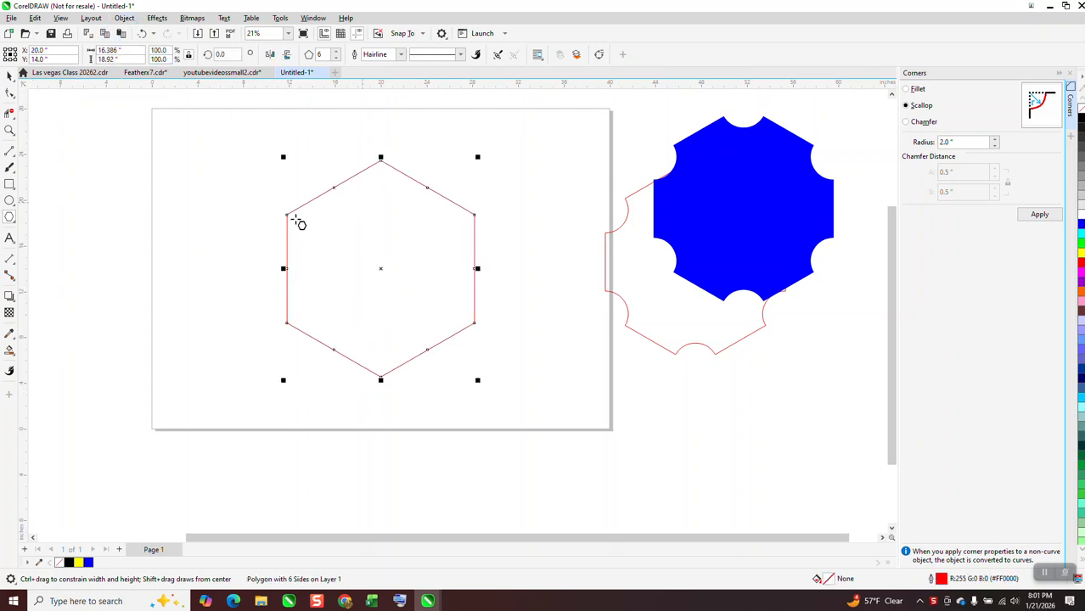
Delete the midpoint nodes from the hexagon's sides so that only the corner nodes are kept
left_click(10, 93)
left_click_drag(224, 139, 546, 399)
left_click_drag(311, 172, 445, 230)
key("Delete")
left_click_drag(234, 142, 565, 420)
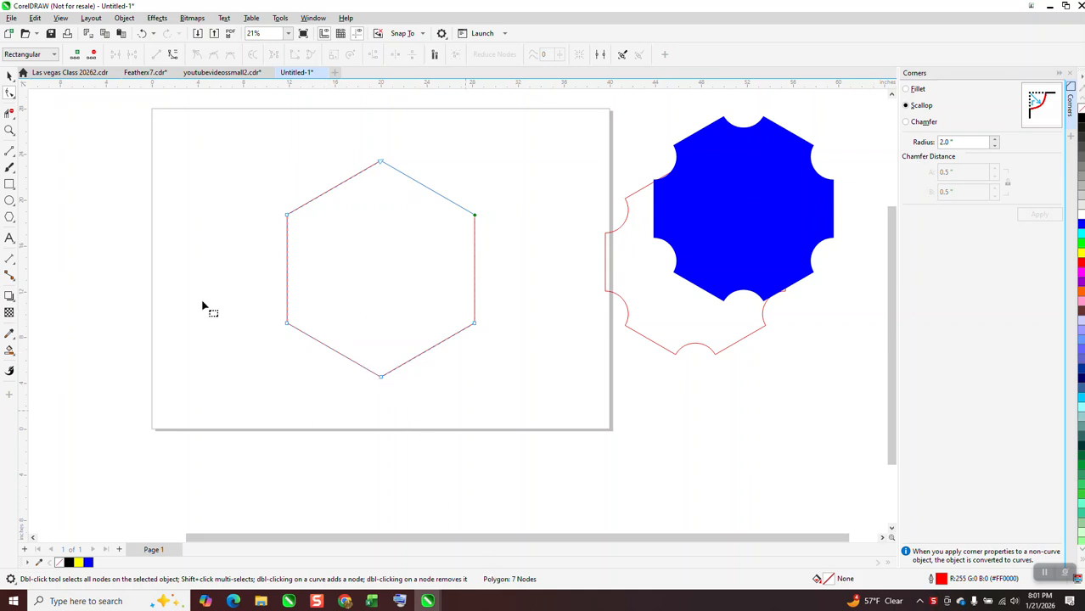
Convert the hexagon in the middle of the page to curves
left_click(10, 78)
left_click(124, 18)
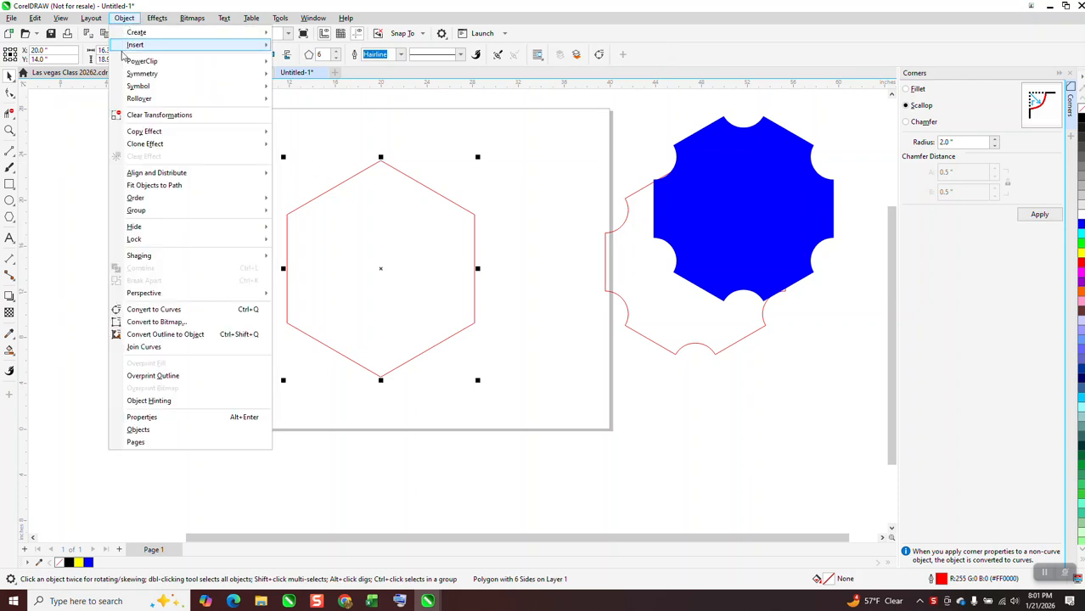
left_click(164, 310)
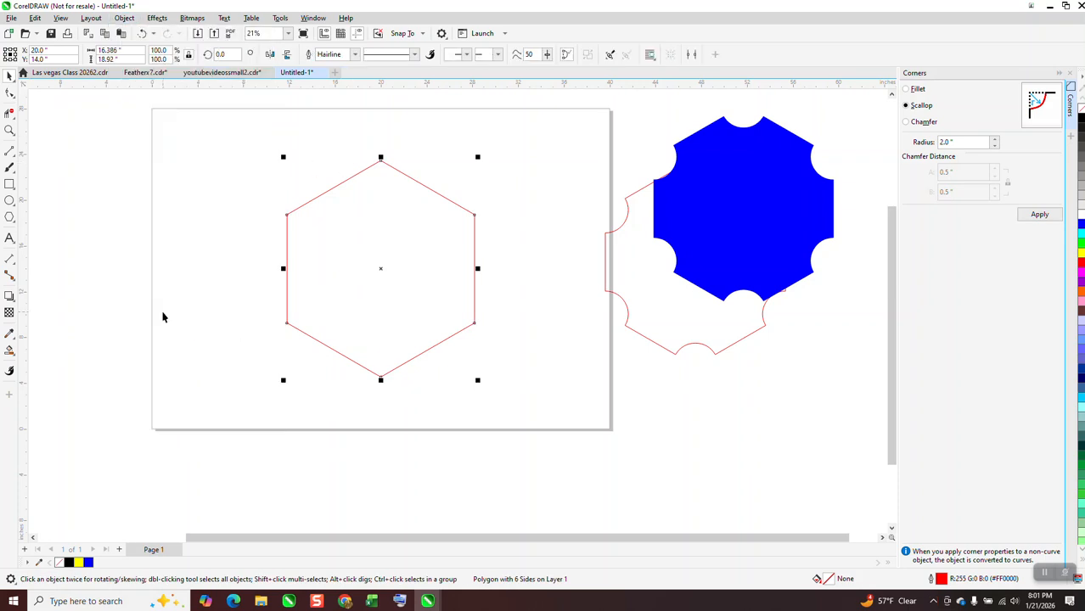
Try a fillet with a 0.5-inch radius on all six hexagon corners and undo it
left_click(10, 93)
left_click_drag(237, 136, 491, 363)
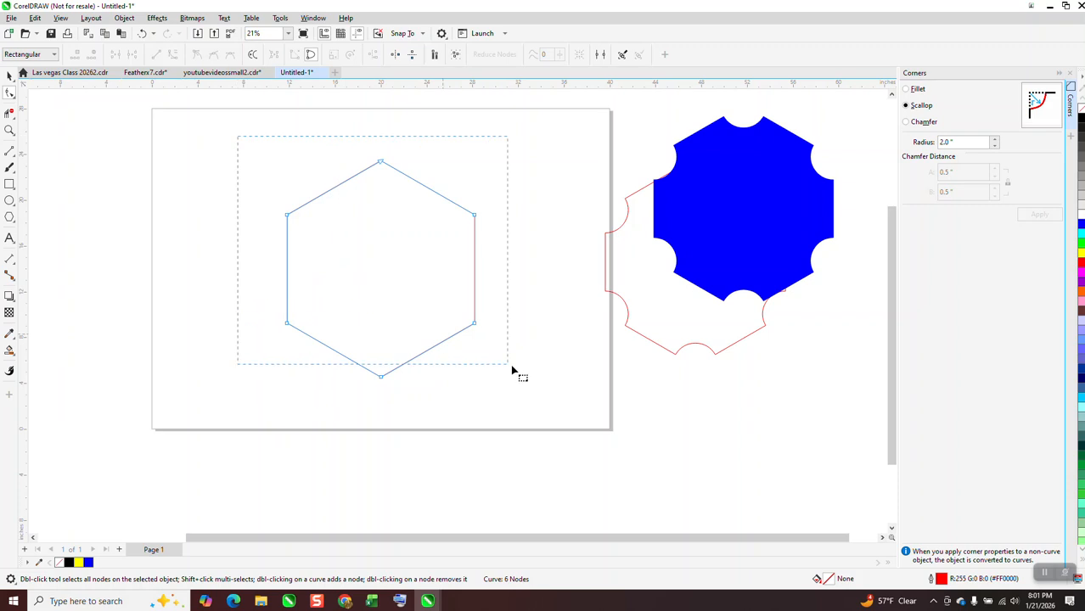
left_click_drag(544, 419, 546, 410)
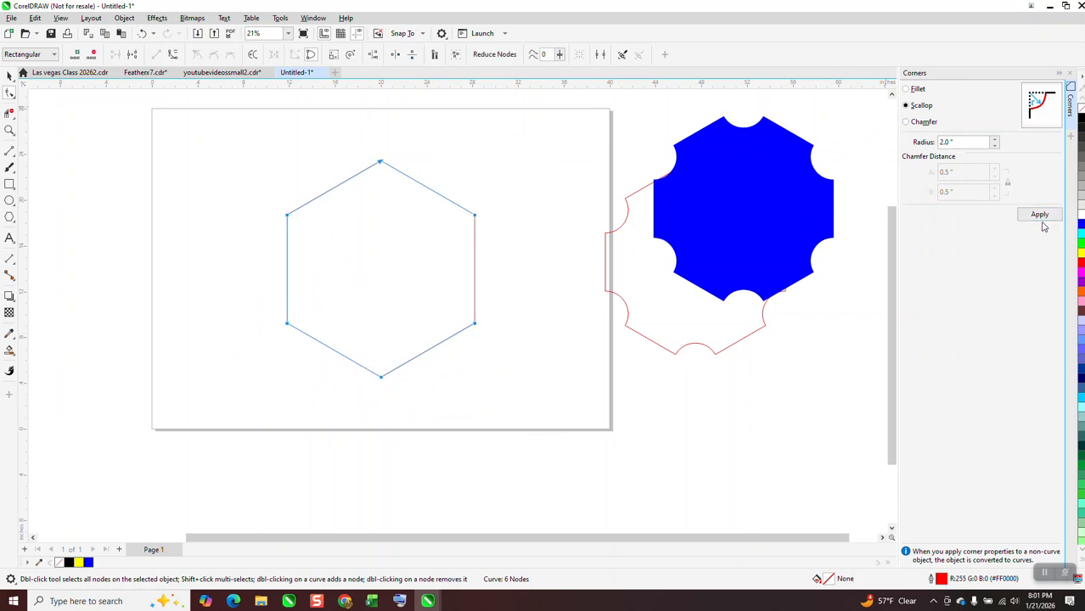
left_click(906, 89)
left_click(1054, 217)
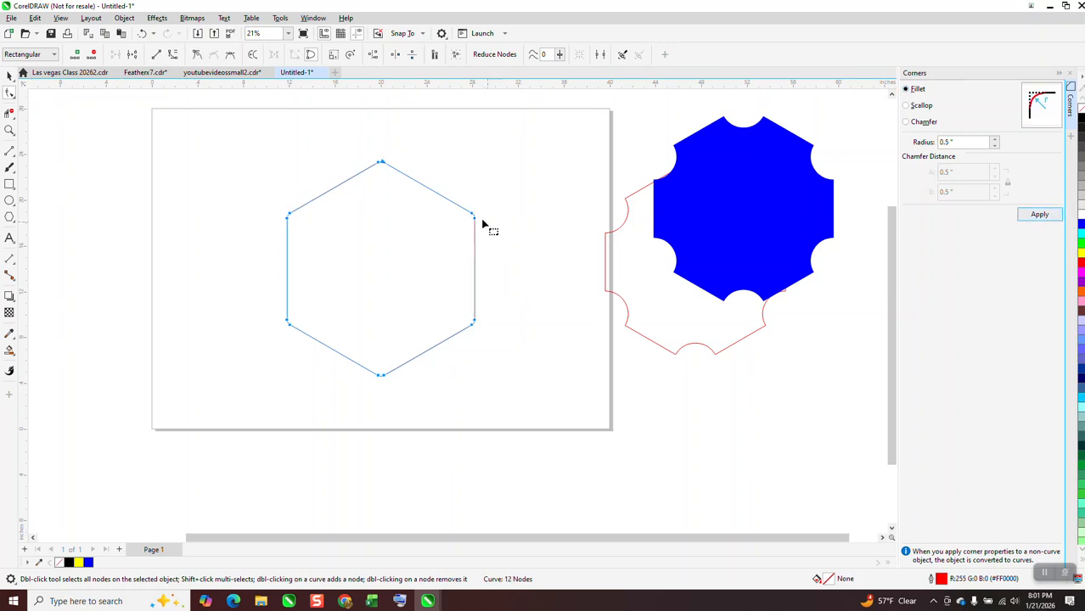
left_click(906, 106)
left_click(145, 35)
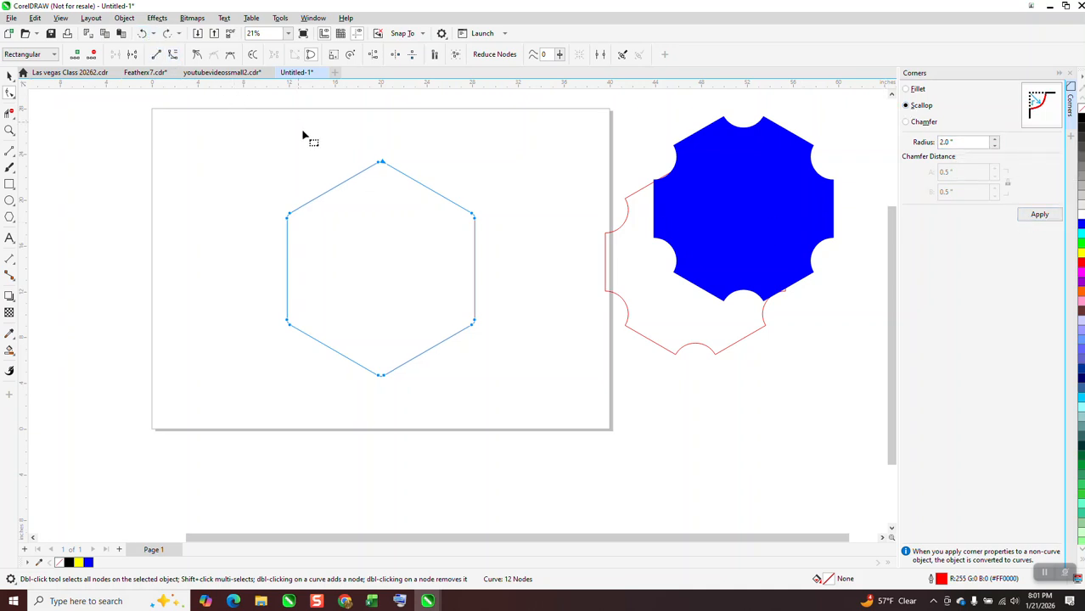
left_click(141, 33)
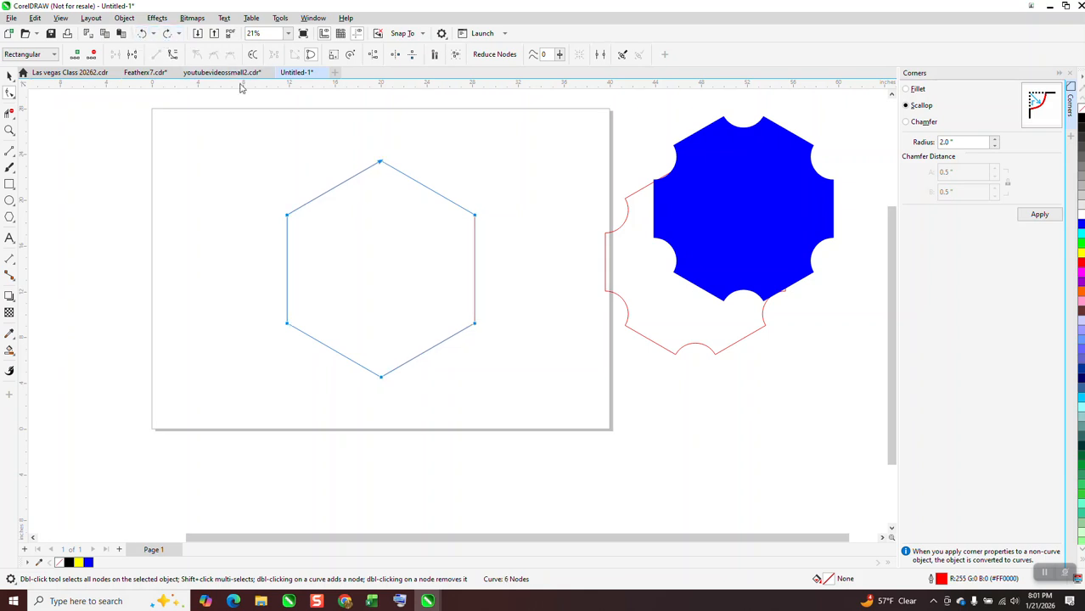
Scallop all six corners of the hexagon with a 2.0-inch radius
left_click_drag(264, 134, 531, 398)
left_click(1039, 215)
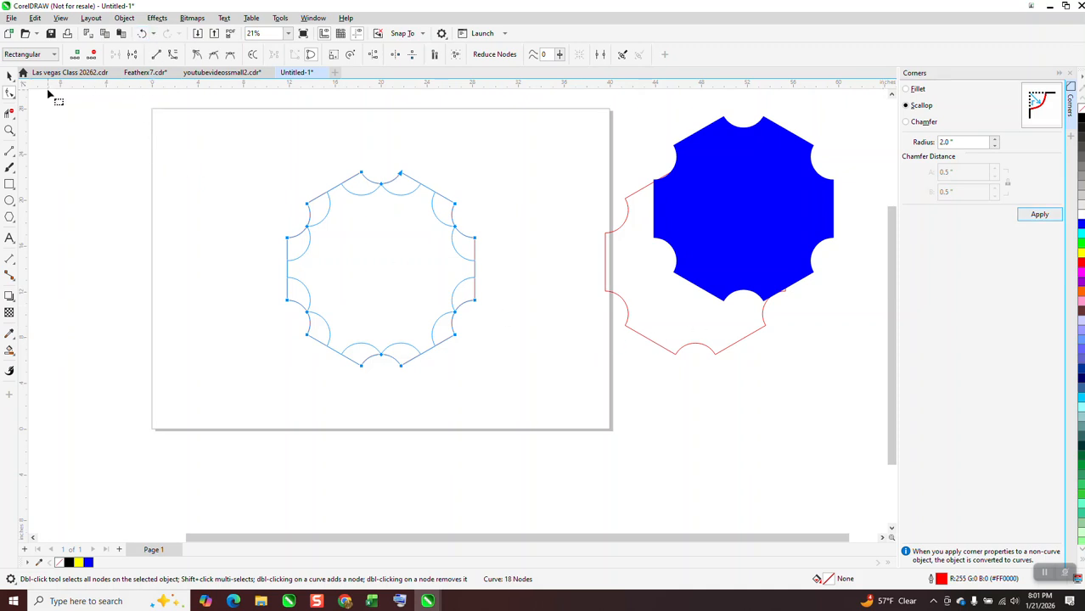
Move the scalloped hexagon up and to the right edge of the page to free space beside it
left_click(9, 74)
left_click(158, 138)
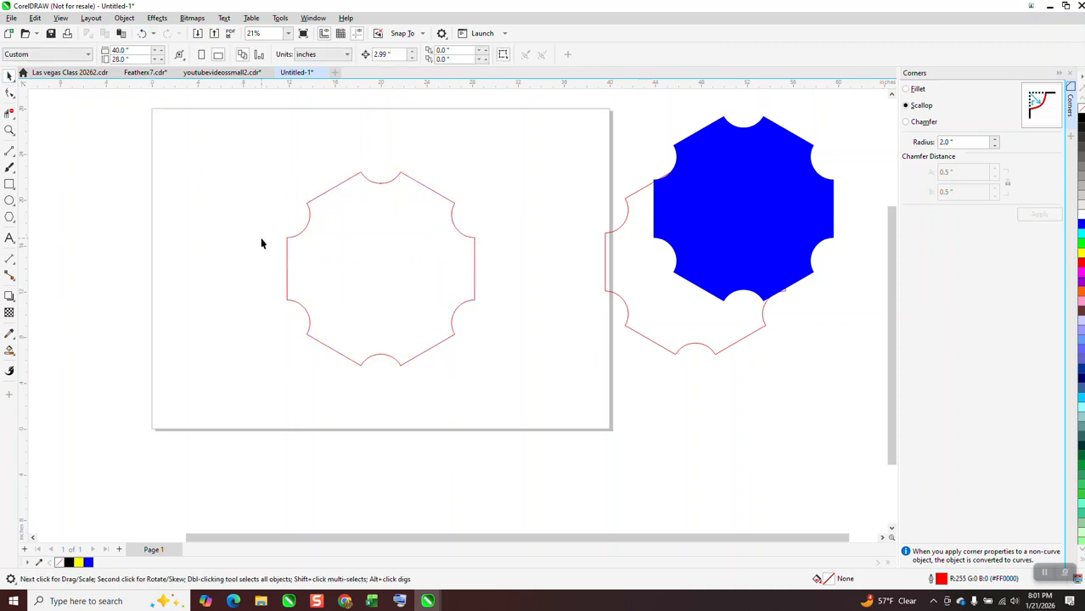
left_click_drag(417, 237, 545, 190)
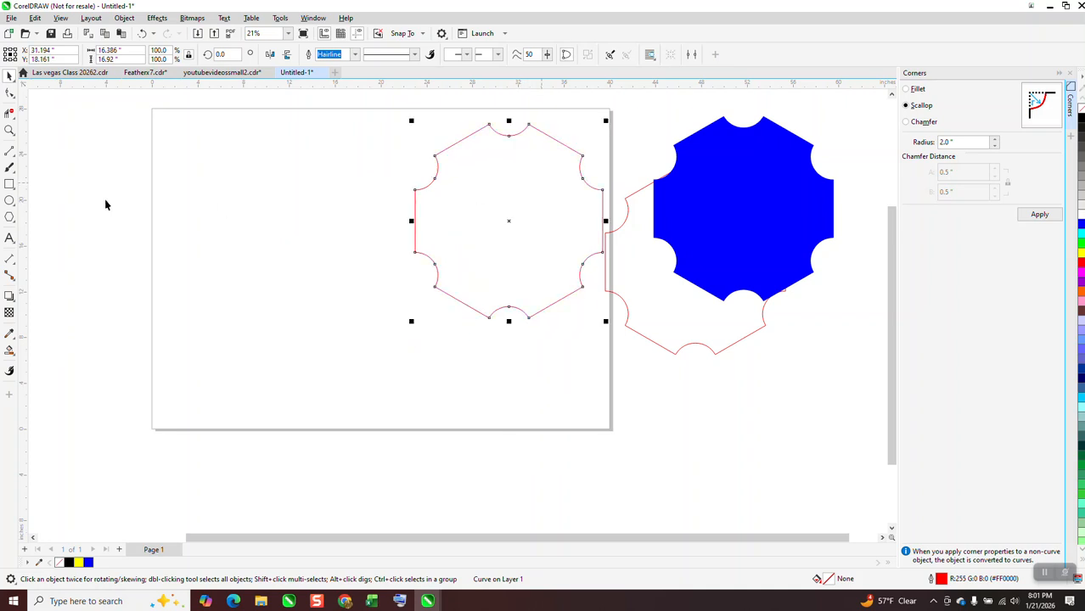
Draw a five-pointed star about 15.1 × 14.4 inches in the page's left half and convert it to curves
left_click(11, 221)
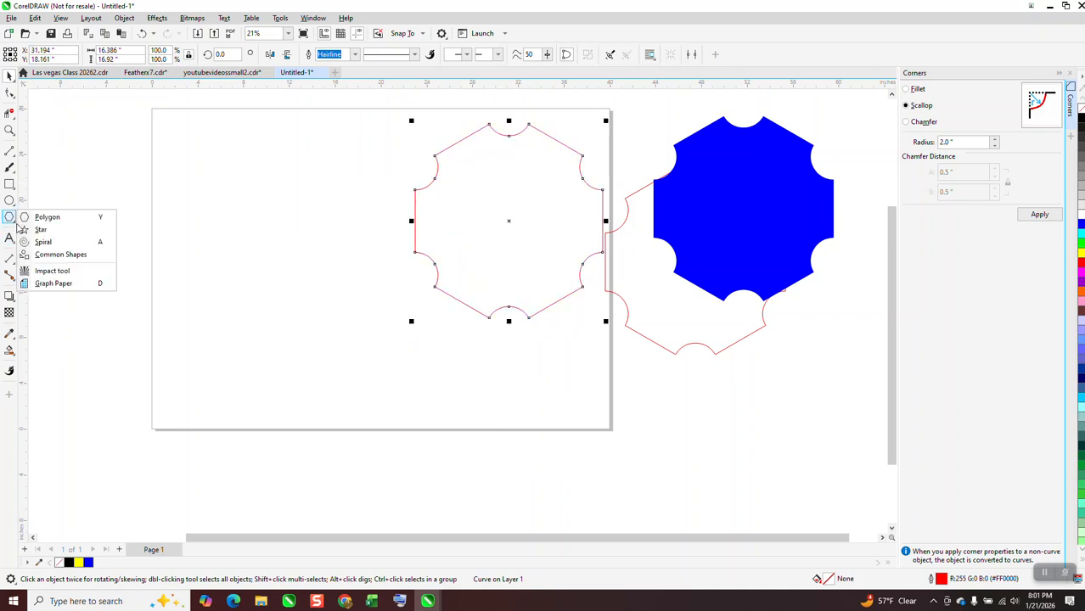
left_click(38, 231)
mouse_move(354, 174)
left_mouse_down()
mouse_move(289, 337)
mouse_move(177, 342)
left_mouse_up()
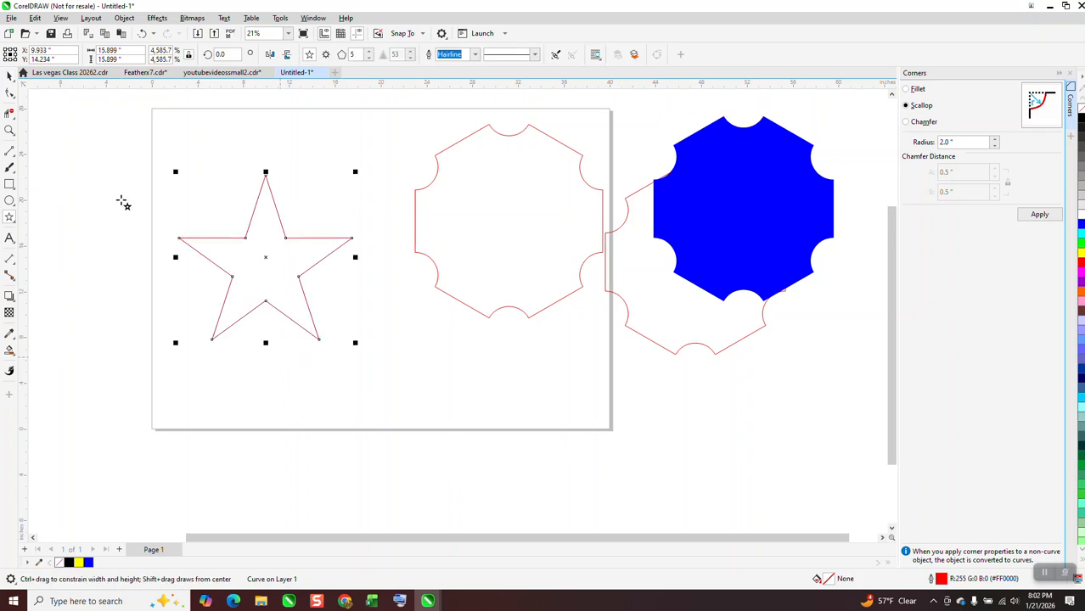
left_click(124, 18)
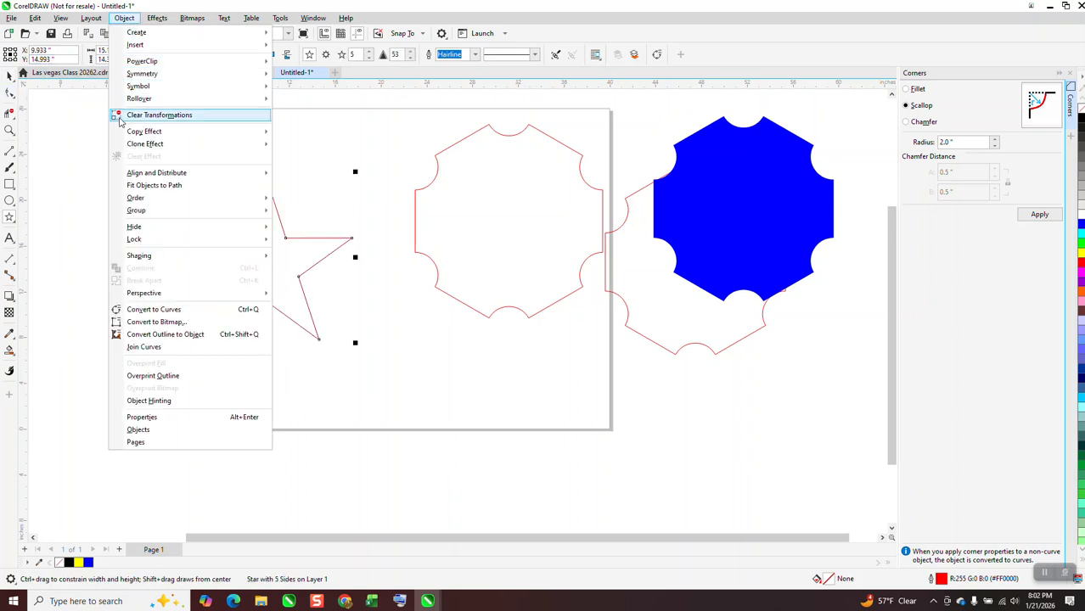
left_click(143, 309)
Try scalloping only the star's five outer points with a 2.0-inch radius and undo it
left_click(11, 132)
left_click_drag(170, 146, 414, 364)
left_click(11, 95)
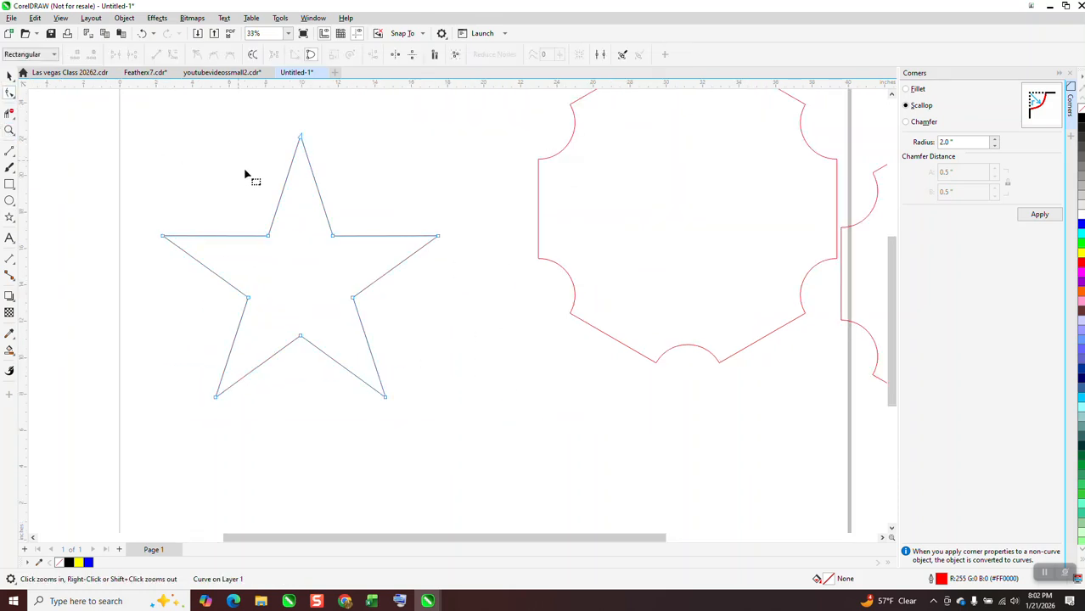
scroll(255, 212, "down", 2)
left_click_drag(163, 136, 408, 372)
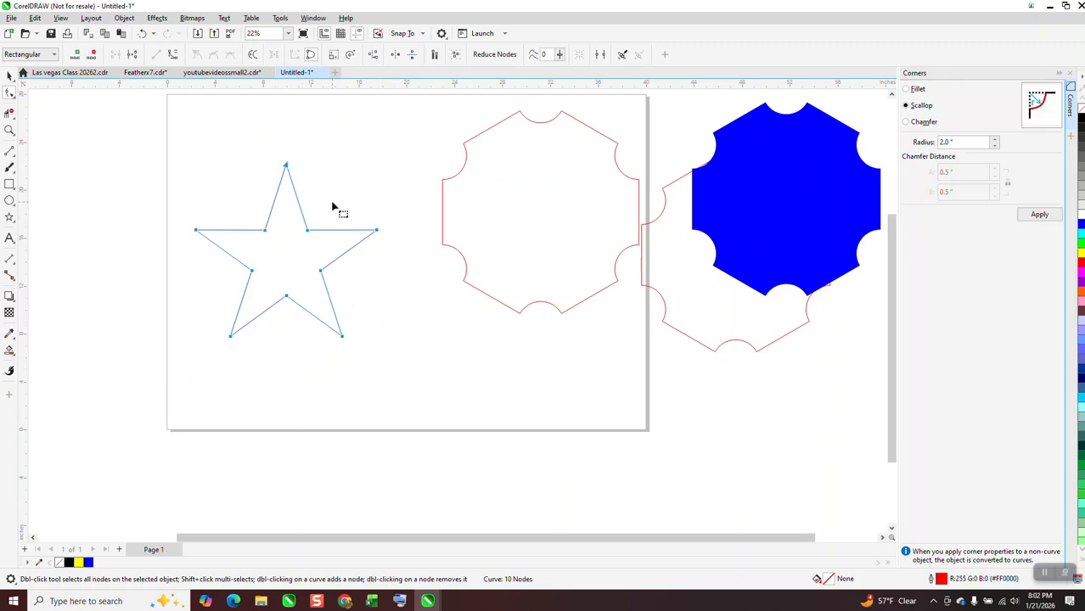
left_click_drag(332, 202, 247, 304)
left_click(1037, 215)
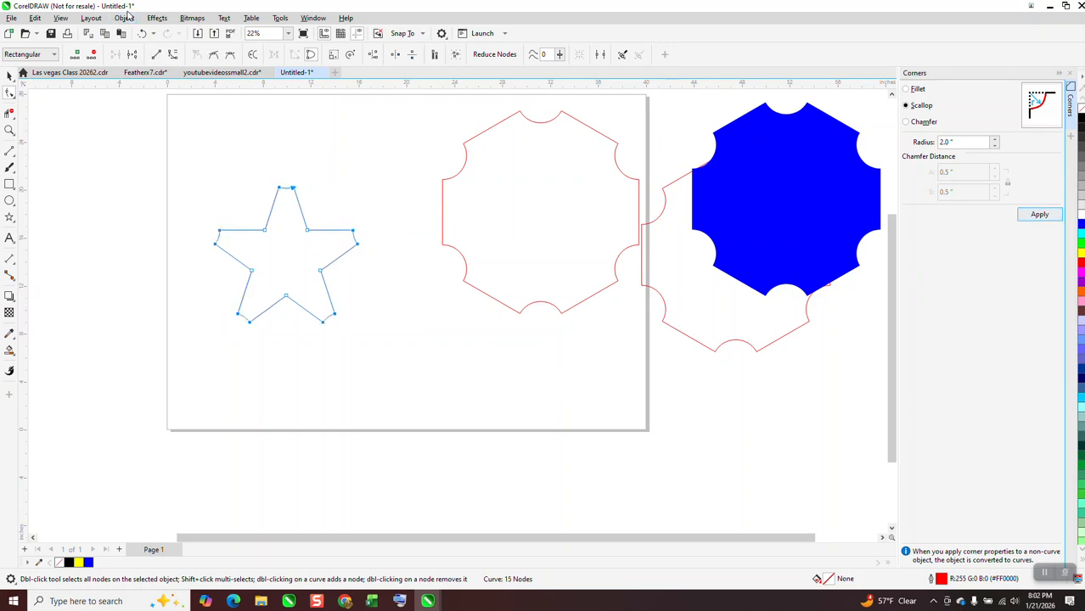
left_click(142, 33)
Try filleting the star's five outer points with a 0.5-inch radius and undo it
left_click(916, 91)
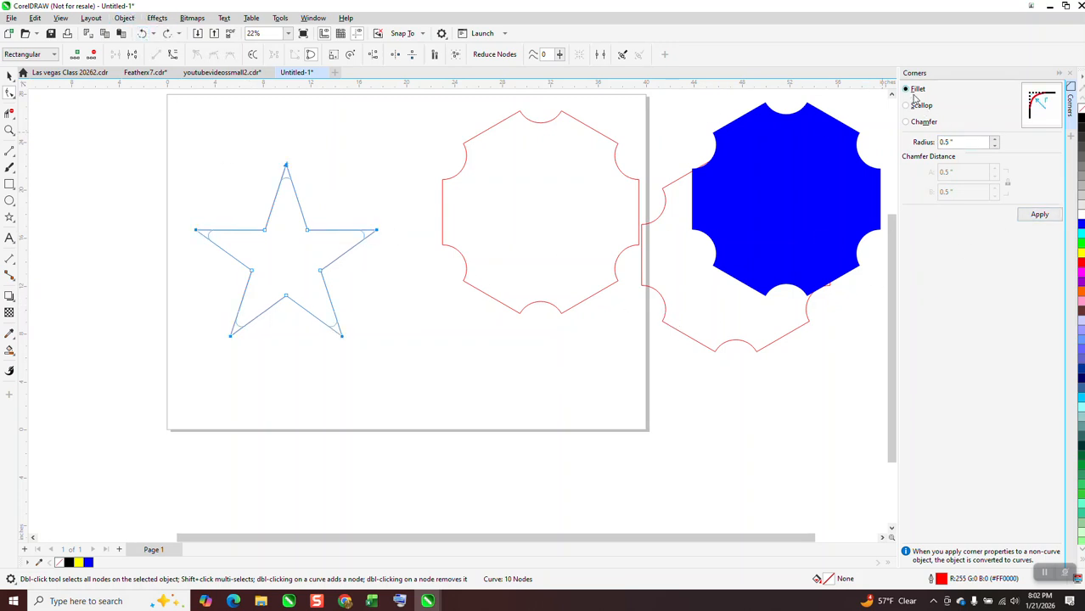
left_click(1036, 214)
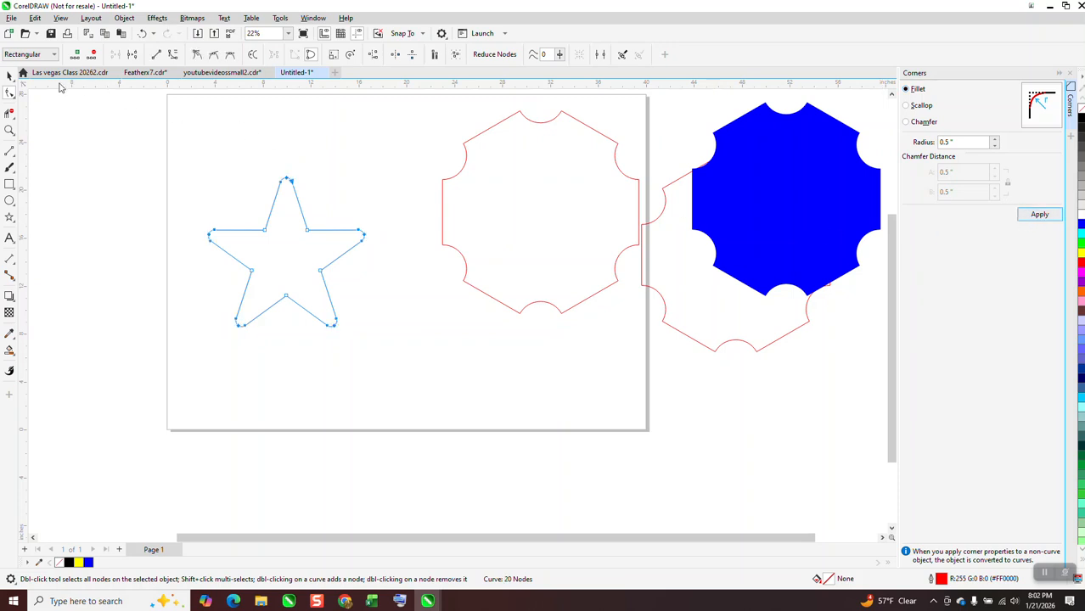
left_click(9, 75)
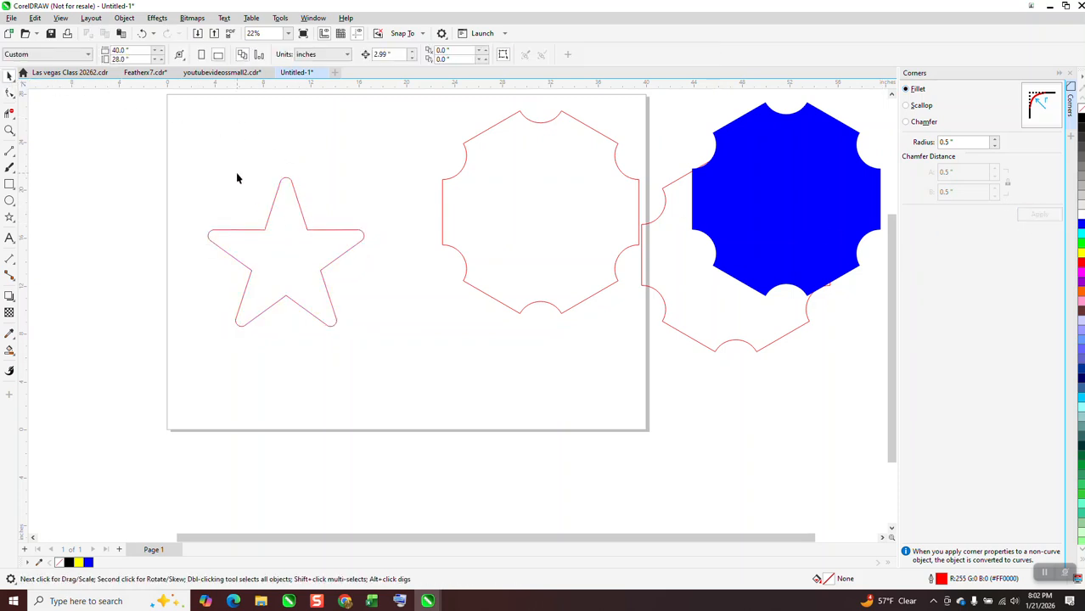
left_click(142, 33)
Fillet only the star's five inner corners with a 0.5-inch radius
left_click(10, 100)
left_click_drag(150, 122, 412, 376)
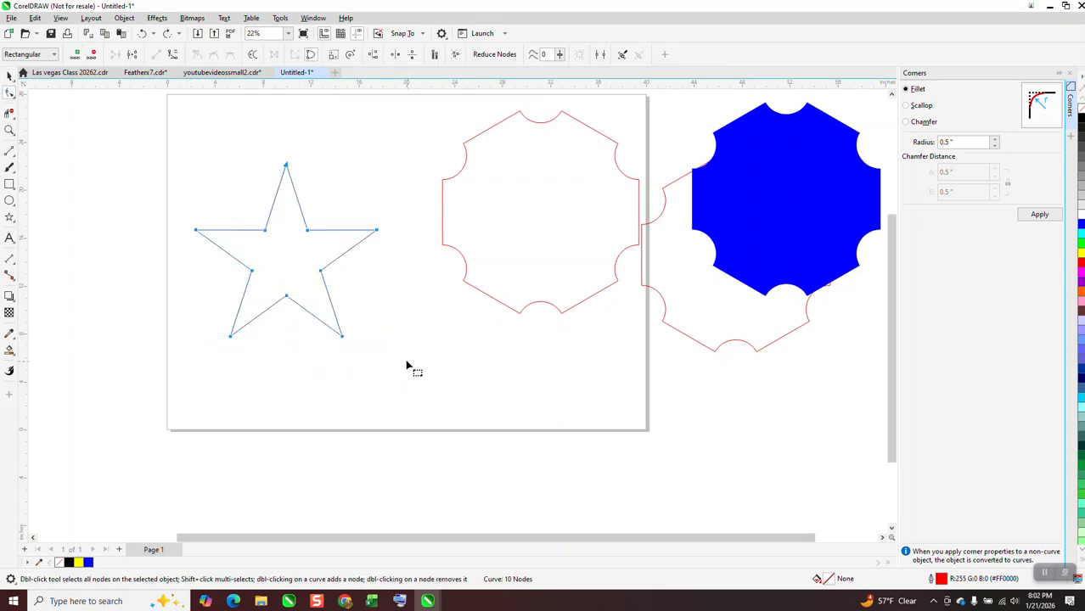
left_click_drag(235, 206, 318, 315)
left_click_drag(175, 156, 424, 379)
left_click(255, 218)
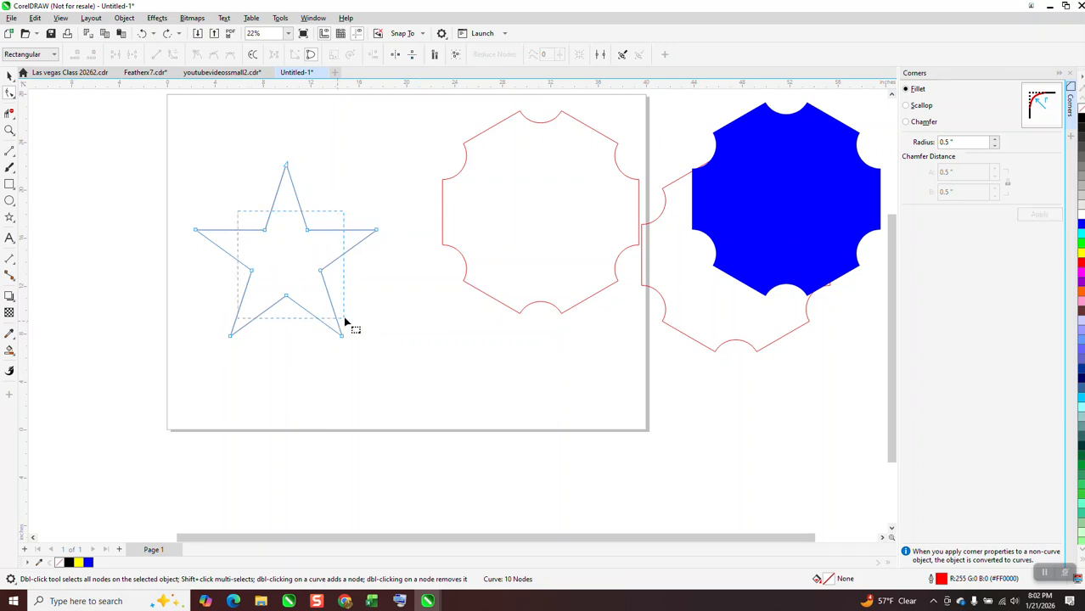
left_click(1023, 217)
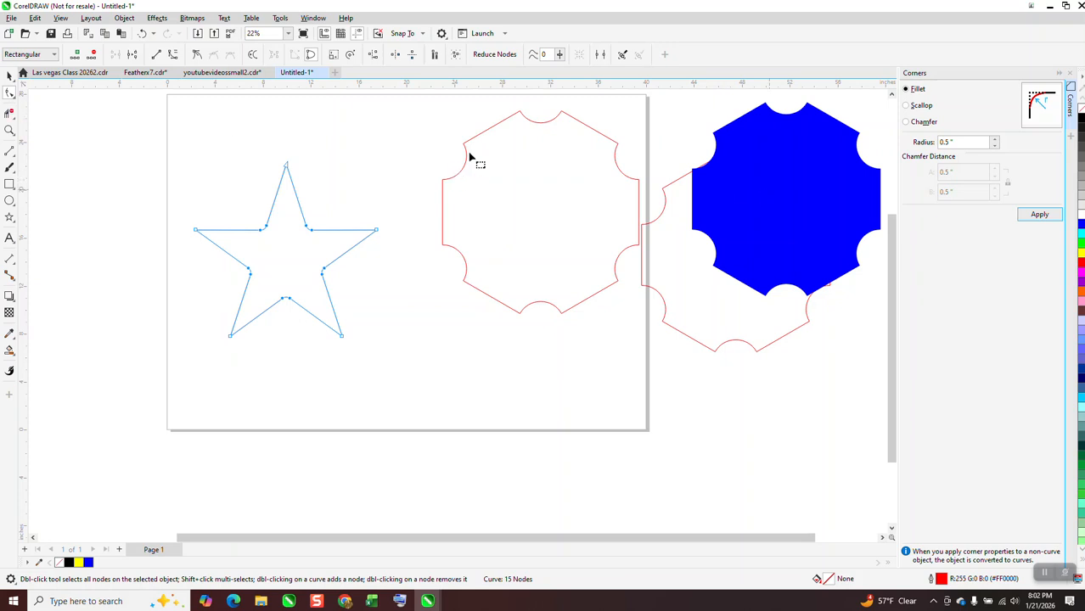
Fillet the star's remaining sharp outer points with a 0.5-inch radius and clear the node selection
left_click_drag(166, 142, 437, 365)
left_click(1039, 216)
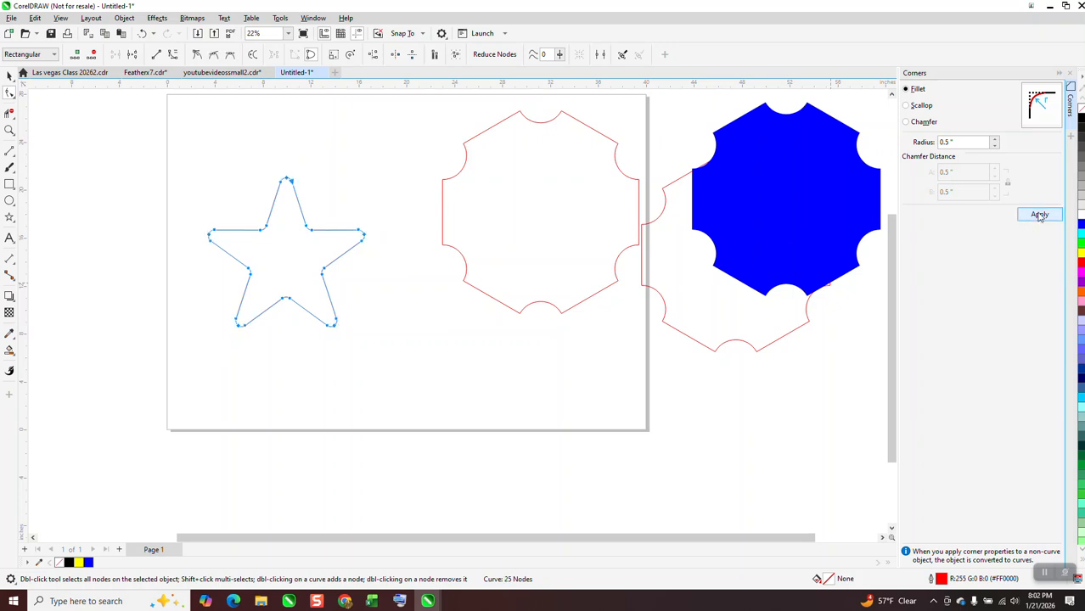
left_click(119, 125)
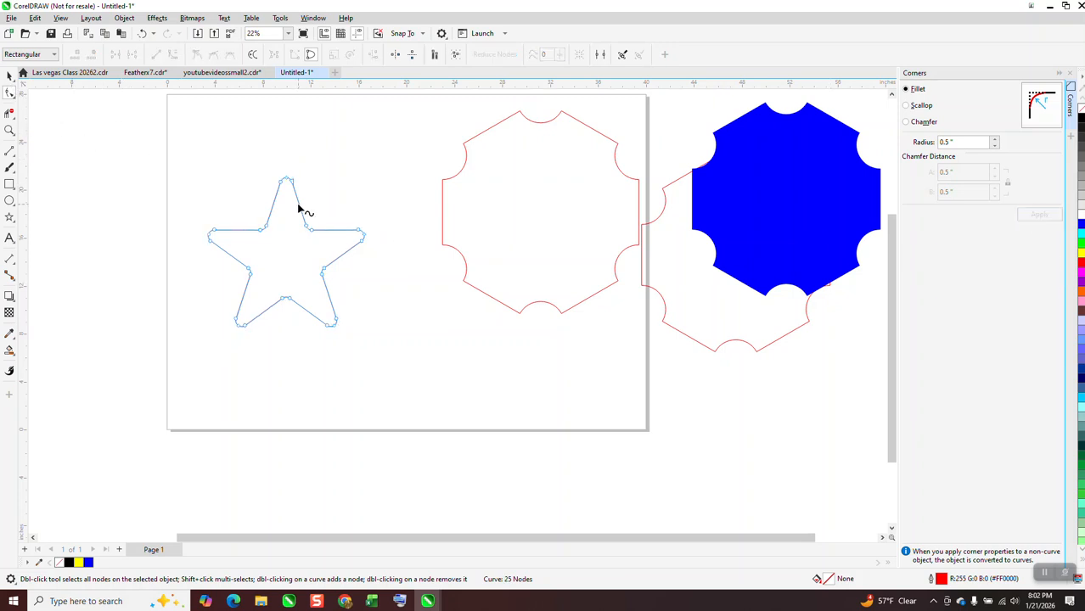
Move the rounded star off the page to the empty area below the blue shape
scroll(228, 222, "down", 2)
left_click(10, 75)
left_click_drag(259, 225, 597, 318)
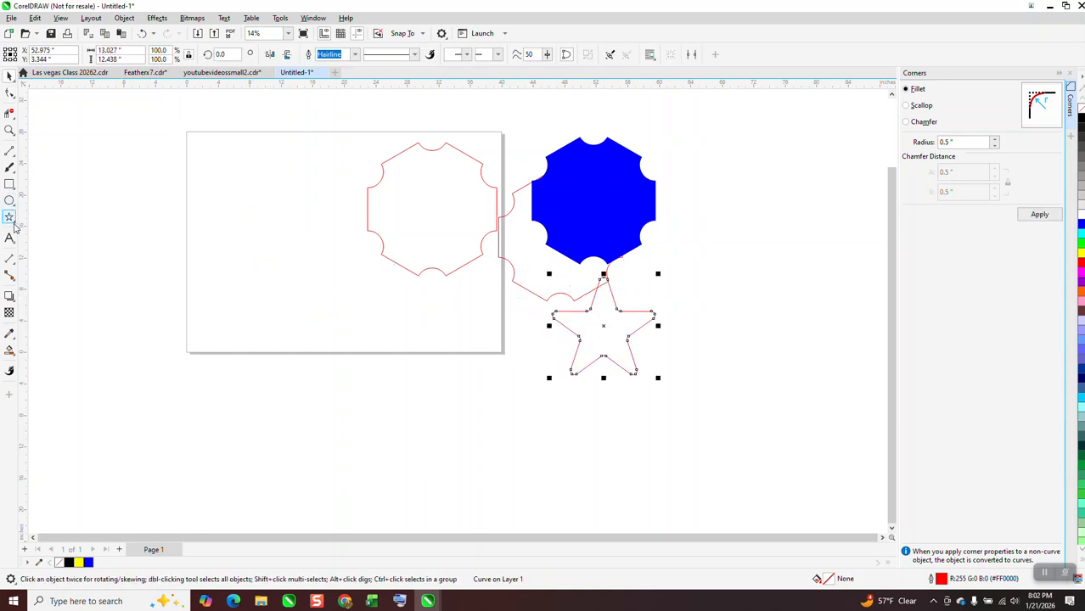
Draw a 10-sided polygon about 21.6 × 22.7 inches over the page's left edge and convert it to curves
left_click(14, 225)
left_click(54, 217)
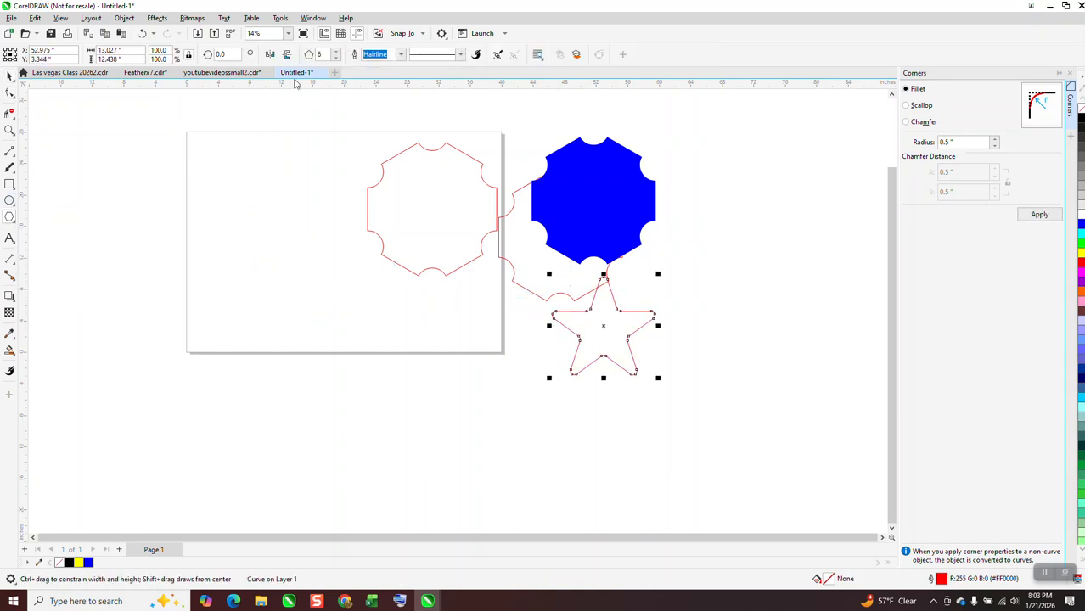
left_click(337, 52)
left_click_drag(331, 184, 255, 367)
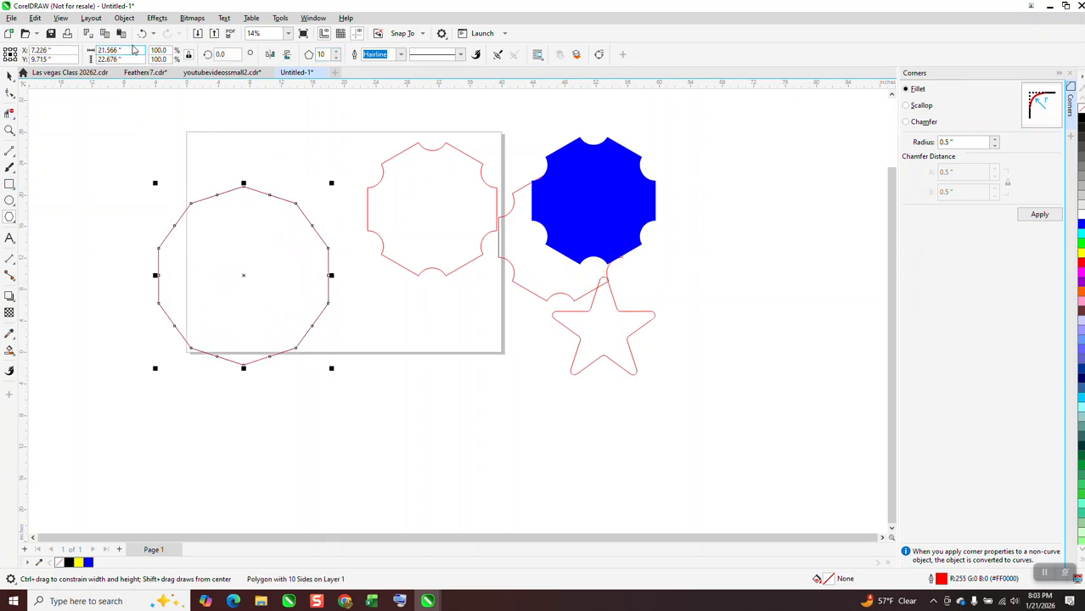
left_click(125, 20)
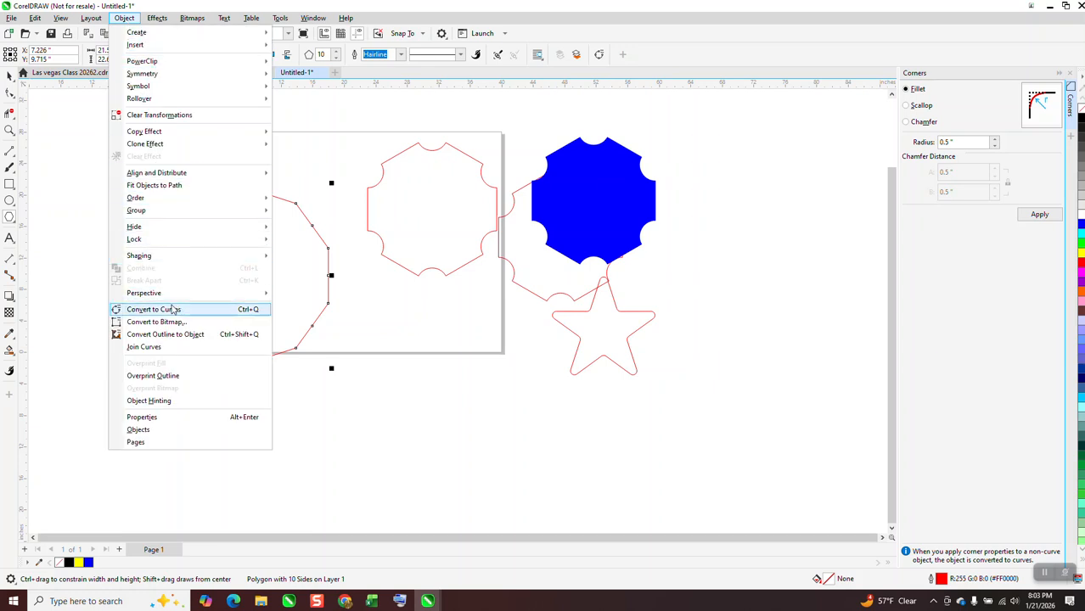
left_click(153, 309)
Try a fillet with a 0.5-inch radius on all nodes of the 10-sided polygon and undo it
left_click(10, 94)
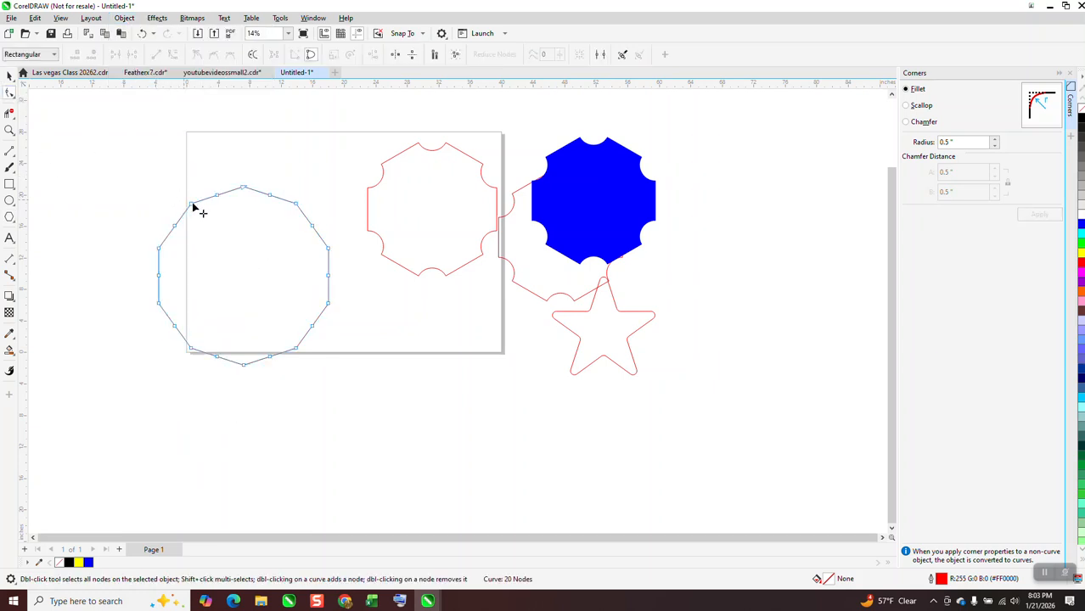
left_click_drag(110, 149, 352, 404)
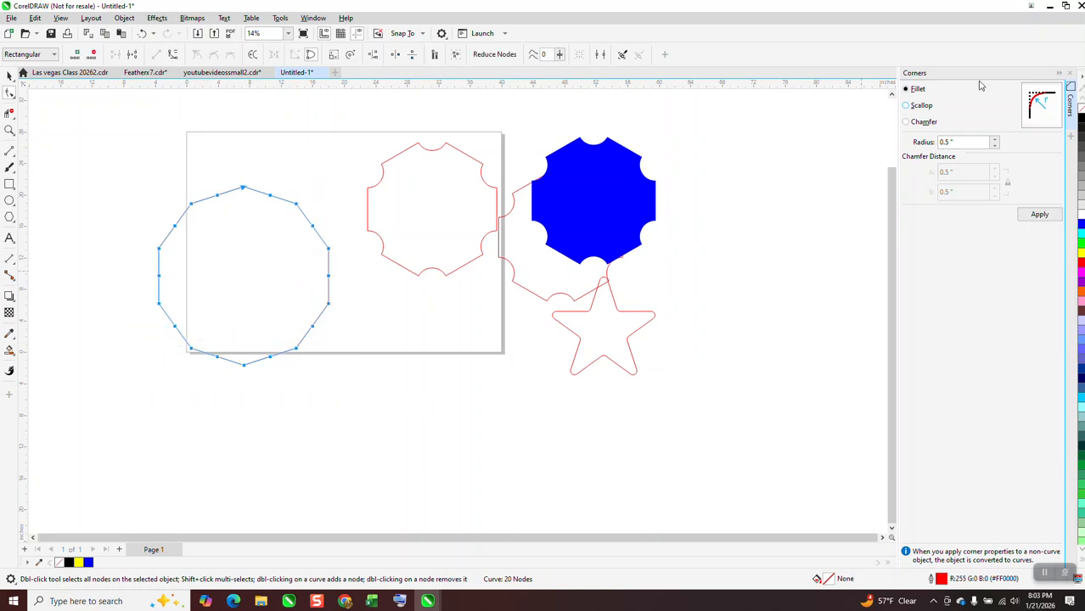
left_click(1035, 216)
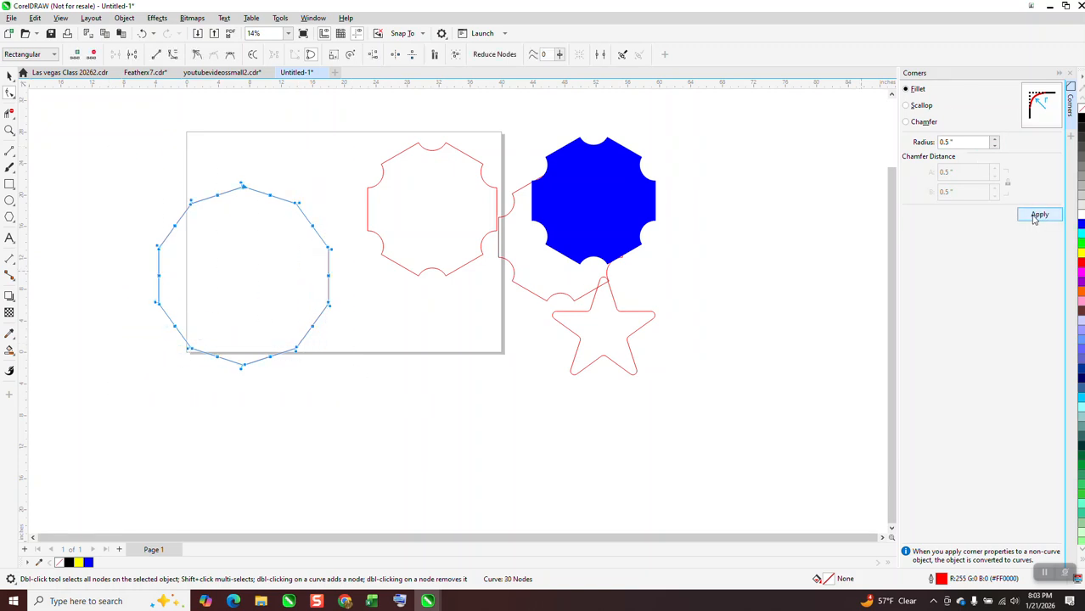
left_click(142, 33)
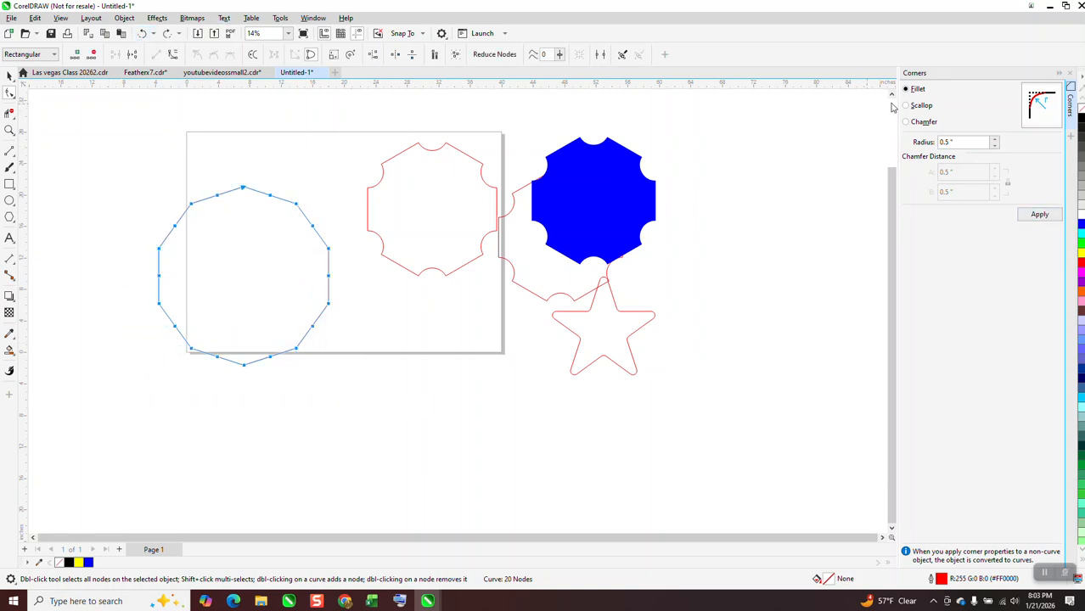
Scallop the corners of the 10-sided polygon with a 2.0-inch radius
left_click(907, 106)
left_click(1037, 217)
left_click(9, 76)
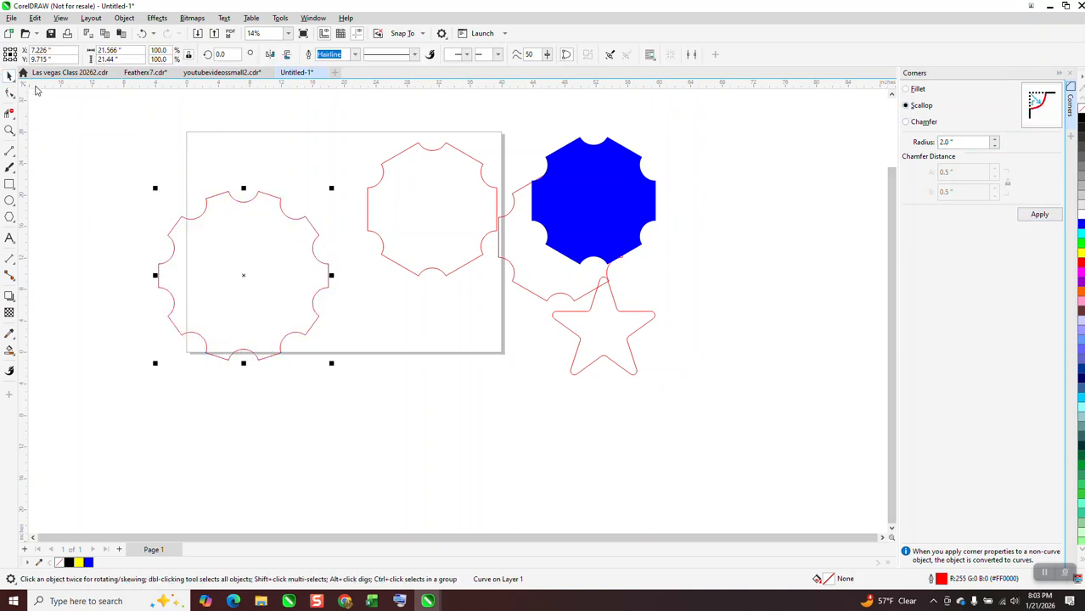
Shift the scalloped 10-sided polygon up and to the left, and undo both that move and the scallop
left_click_drag(282, 278, 268, 229)
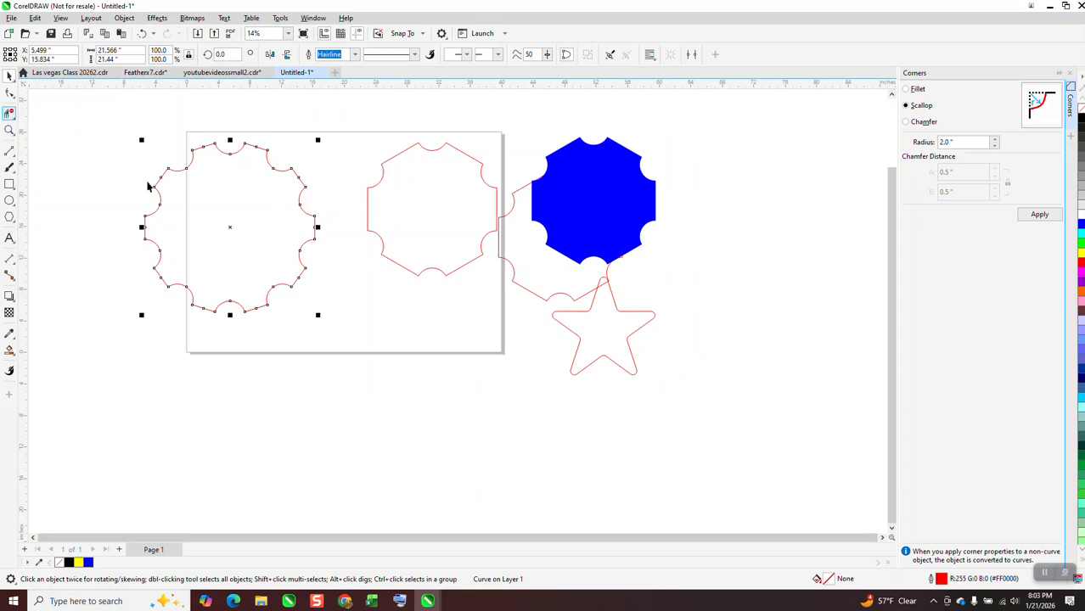
left_click(10, 129)
left_click_drag(142, 152, 400, 321)
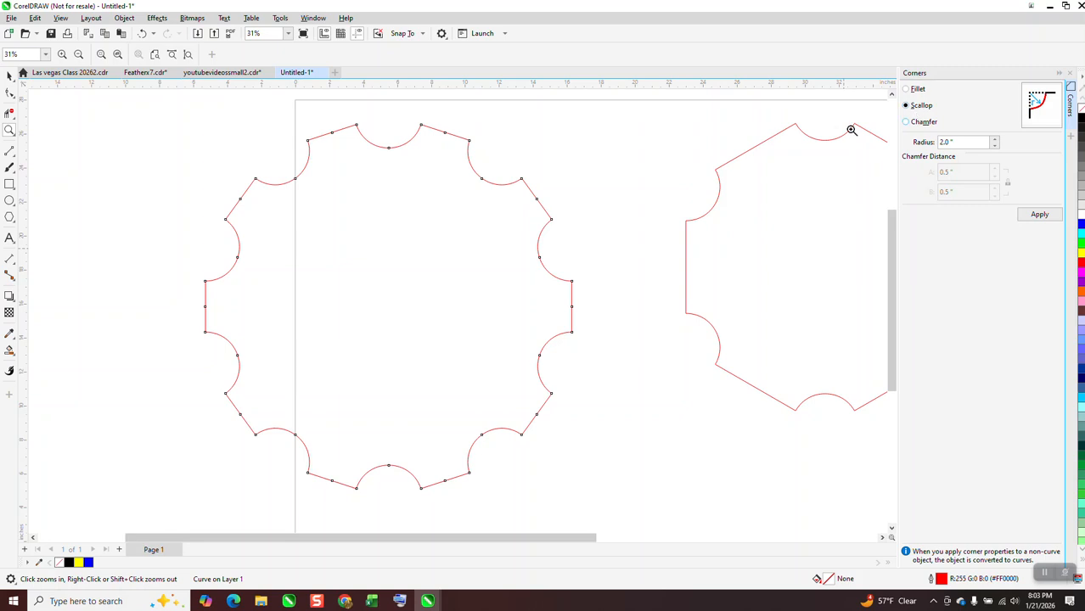
left_click(143, 33)
left_click(143, 33)
Try a chamfer with a 0.5-inch distance on the corners of the 10-sided polygon, inspect one corner up close and undo it
right_click(492, 182)
left_click(906, 123)
left_click(1039, 215)
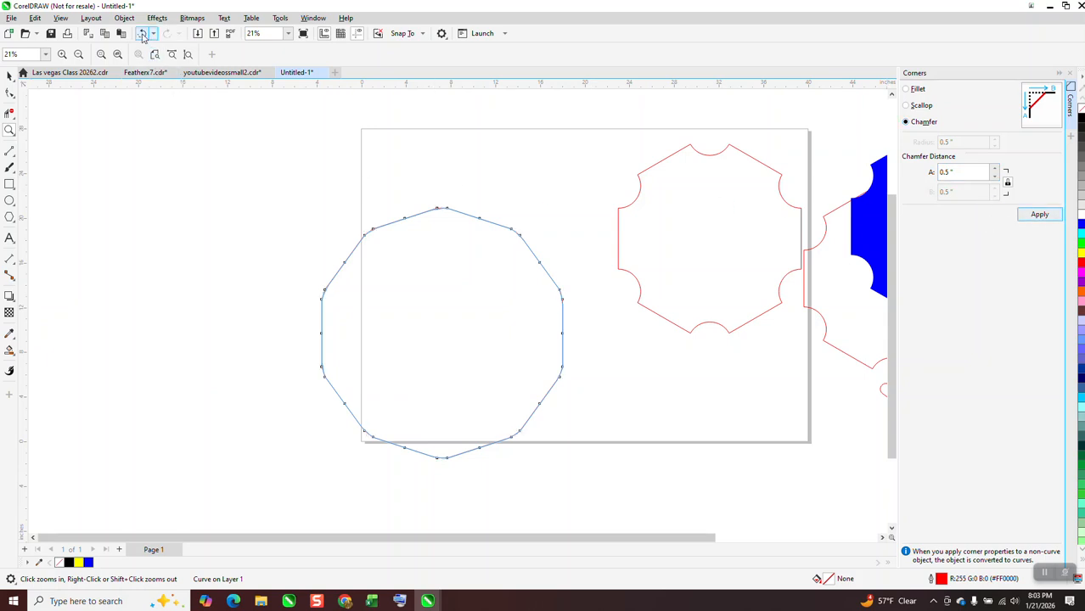
left_click(9, 130)
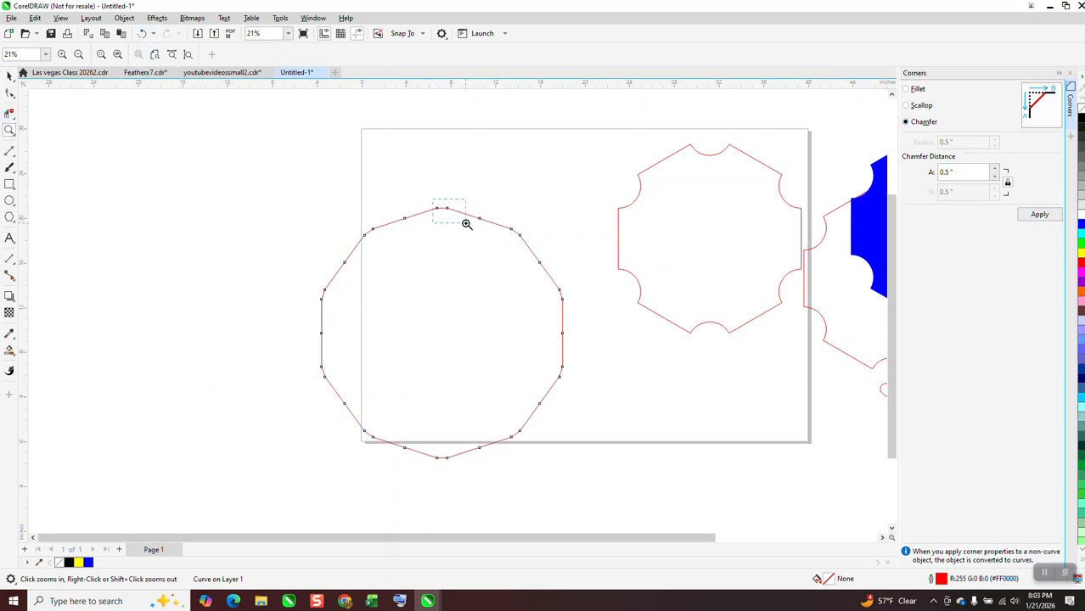
left_click_drag(466, 224, 467, 224)
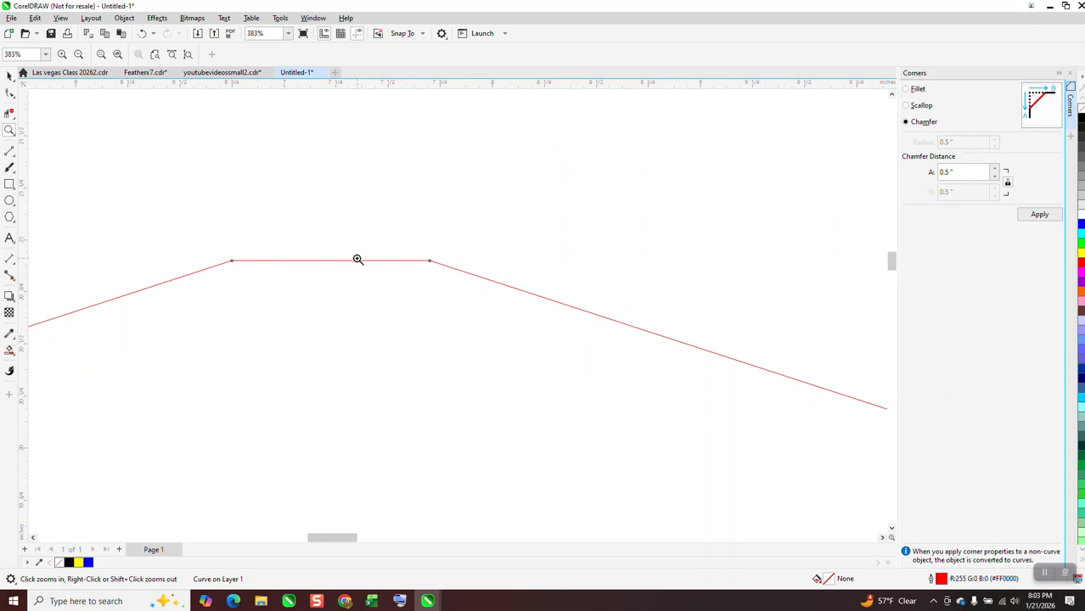
scroll(358, 259, "down", 8)
left_click(144, 35)
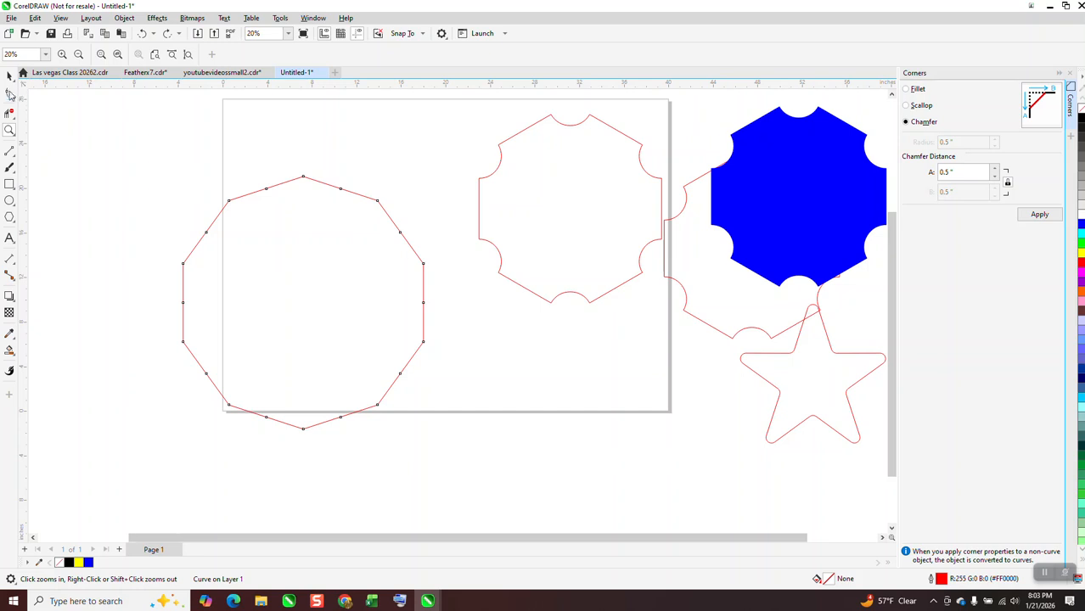
left_click(14, 96)
left_click_drag(165, 138, 503, 492)
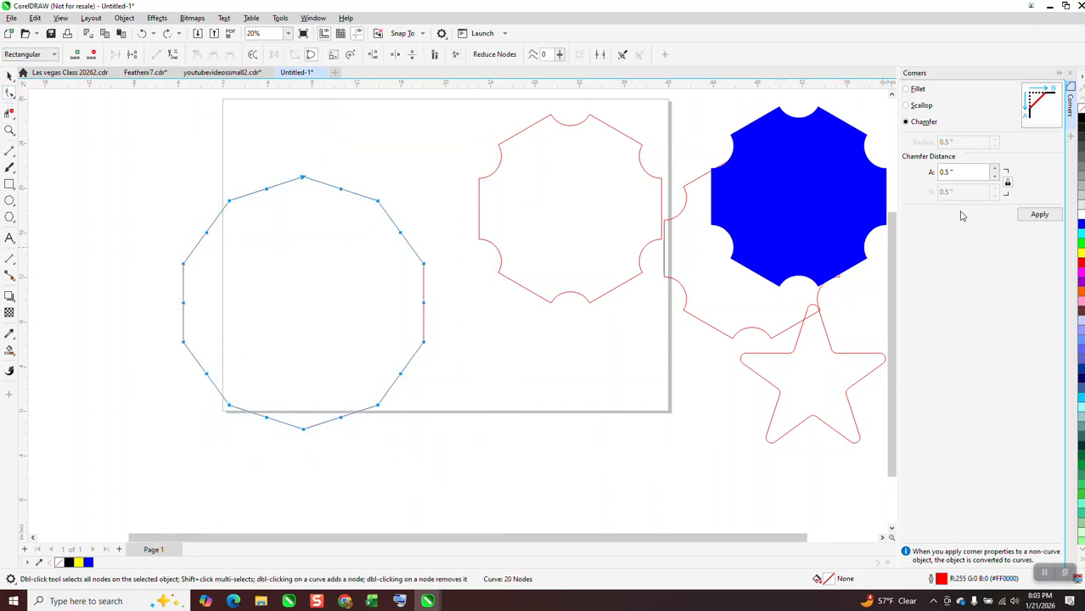
left_click(396, 207)
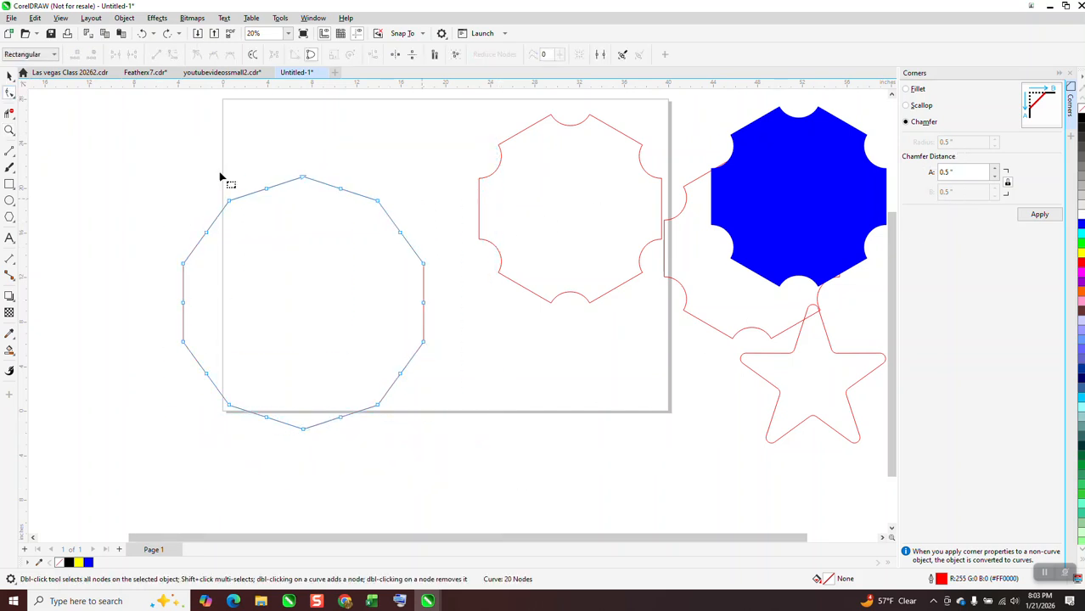
Try a chamfer with a 2.0-inch distance on the corners of the 10-sided polygon, inspect the result and undo it
left_click(9, 75)
left_click_drag(964, 172, 921, 180)
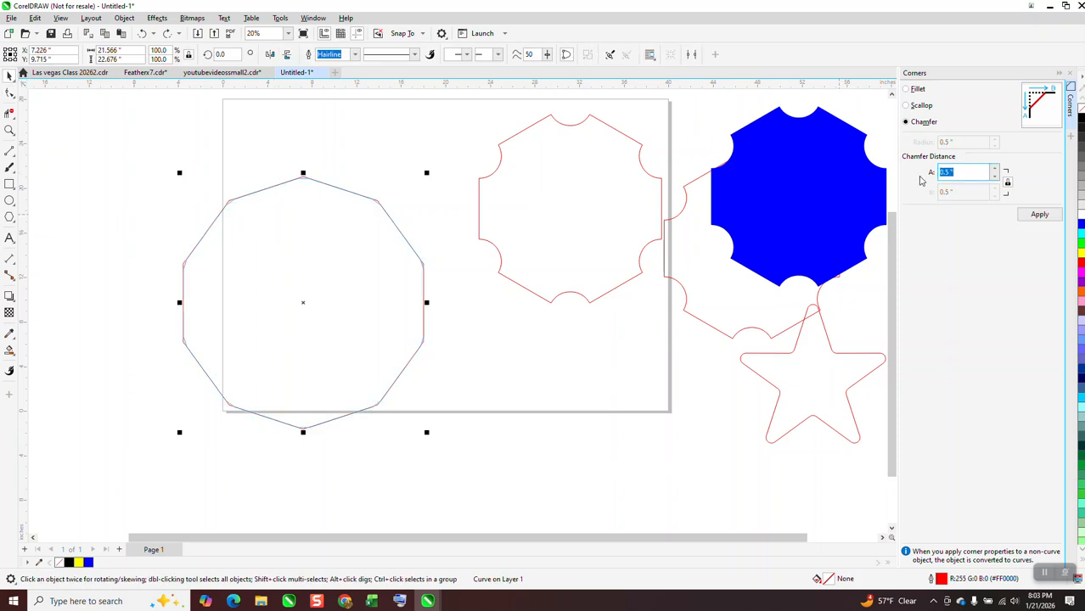
left_click(1037, 219)
left_click(10, 76)
left_click(9, 130)
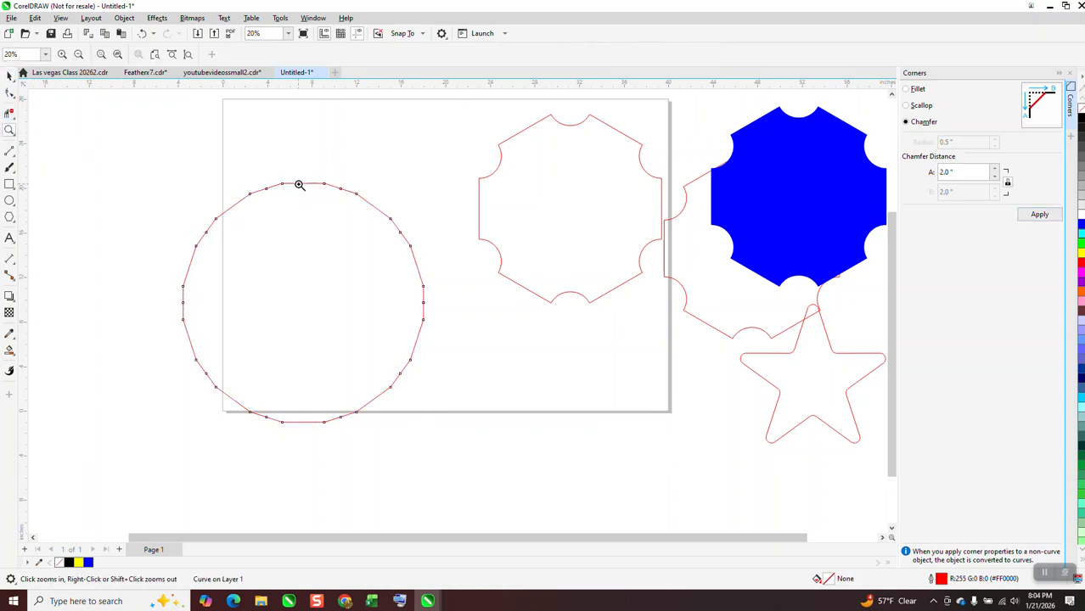
left_click_drag(457, 252, 456, 251)
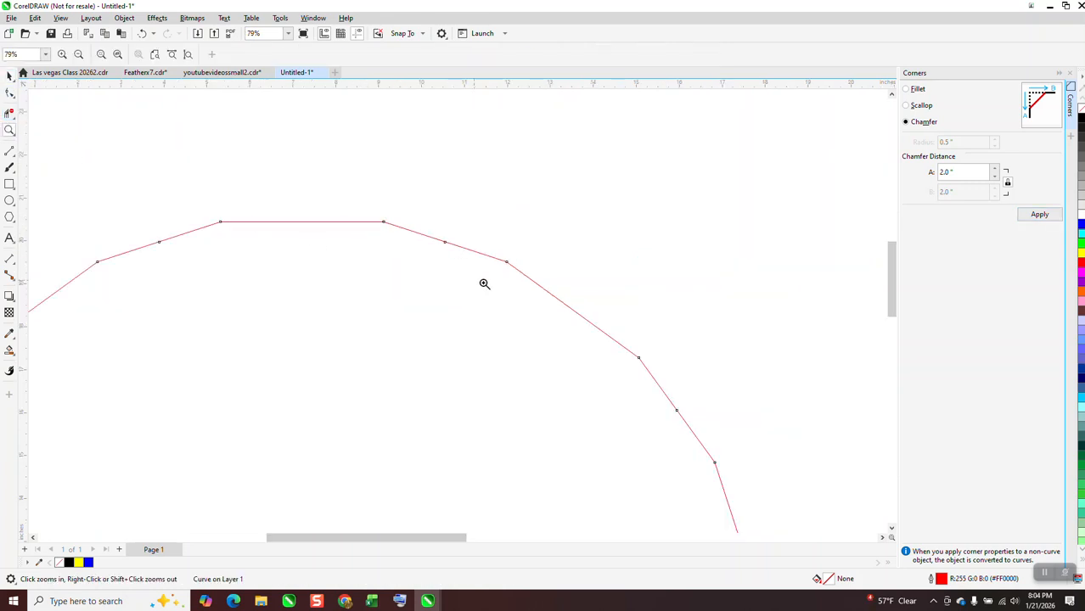
right_click(594, 326)
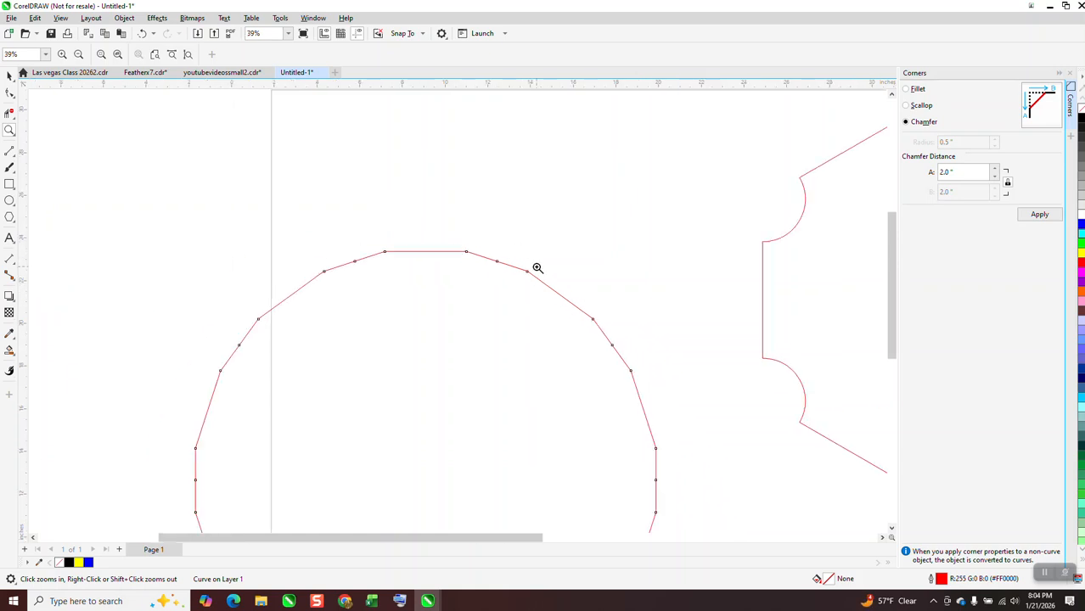
right_click(537, 269)
left_click(143, 35)
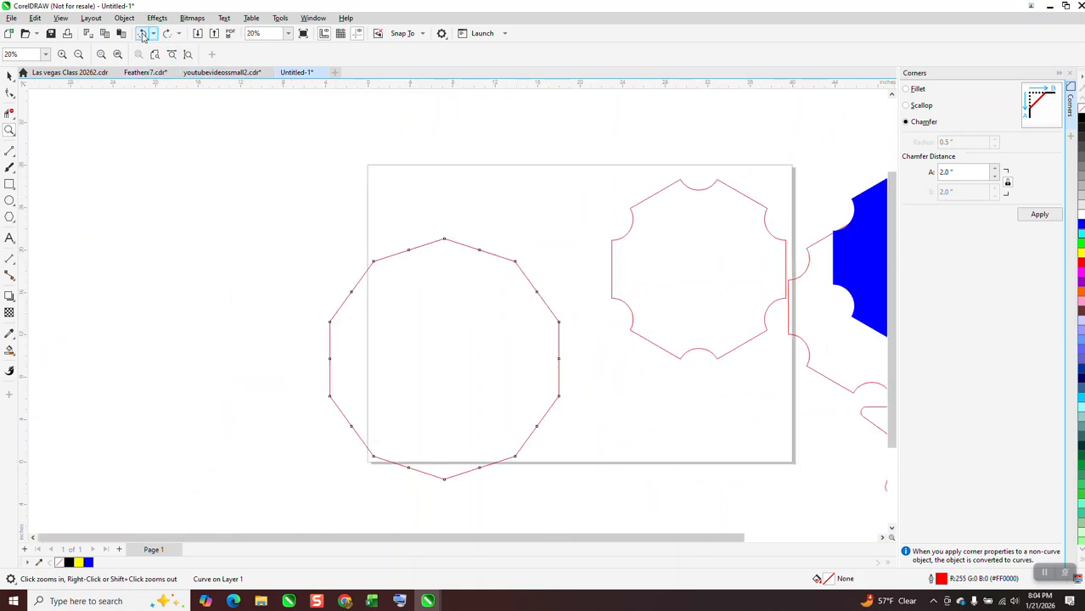
Scallop the corners of the 10-sided polygon with a 2.0-inch radius and fill the shape with red
left_click(906, 106)
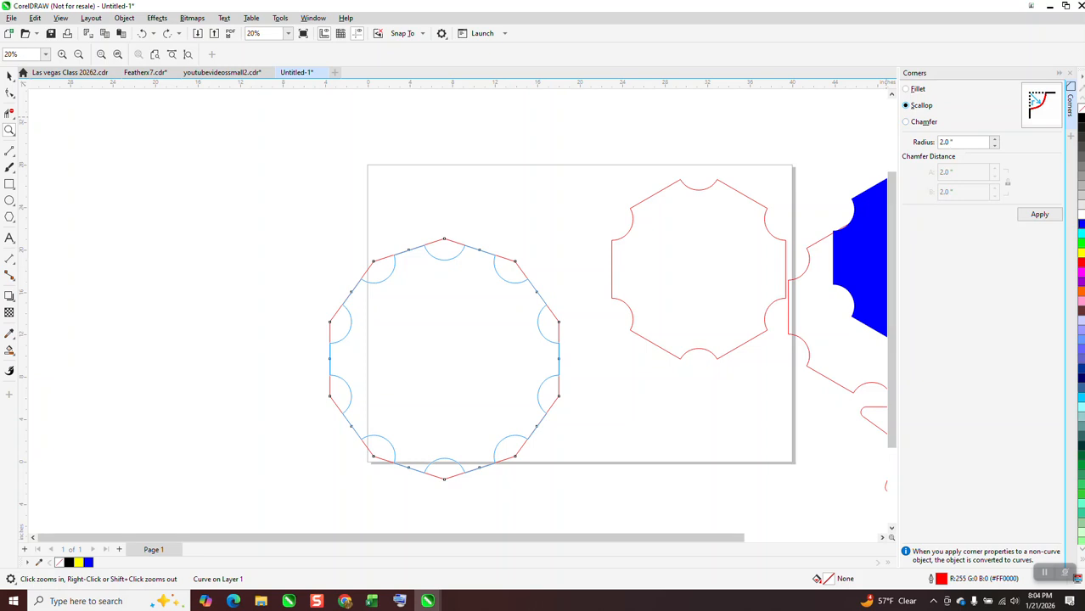
left_click(1038, 215)
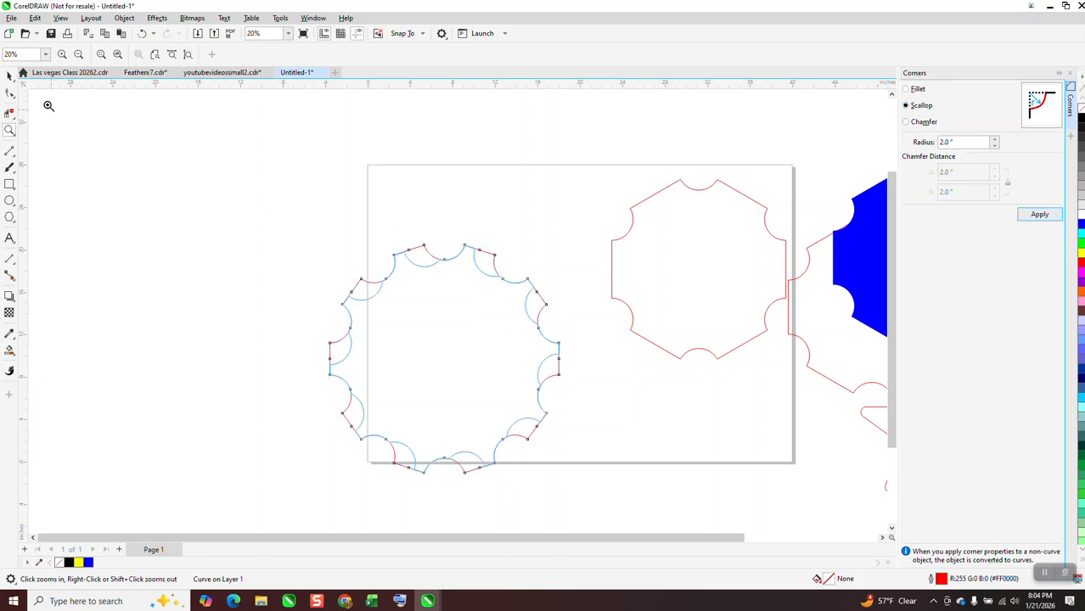
left_click(10, 77)
scroll(270, 191, "down", 2)
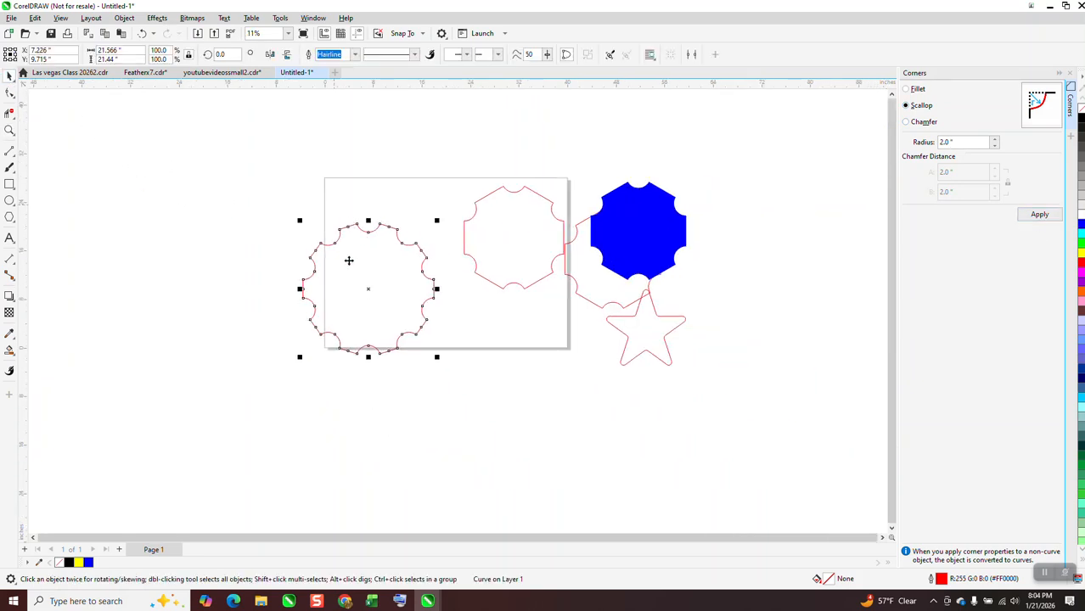
left_click(365, 282)
left_click(1080, 266)
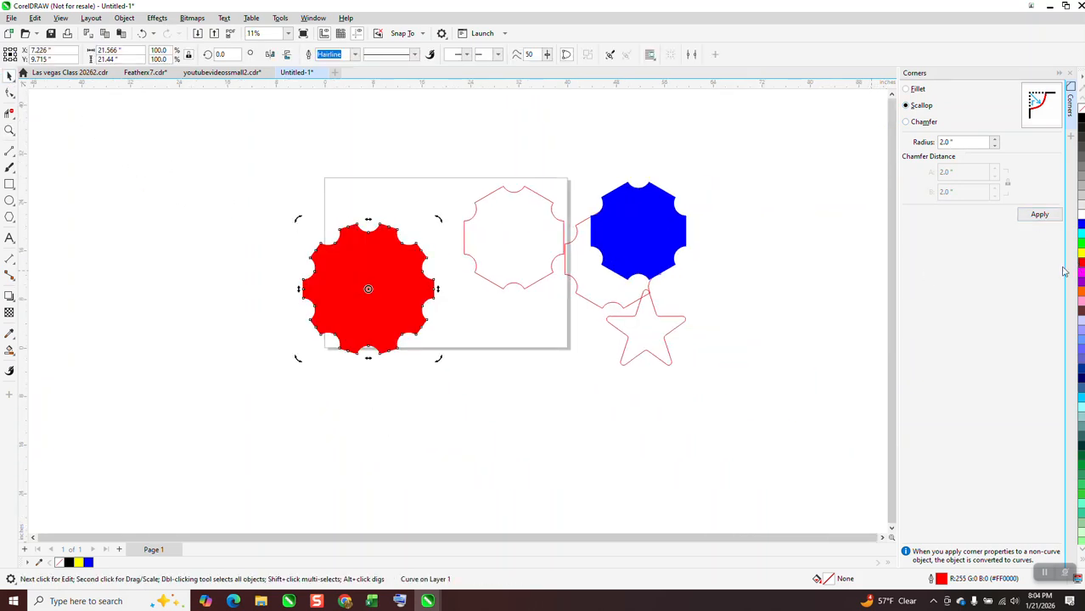